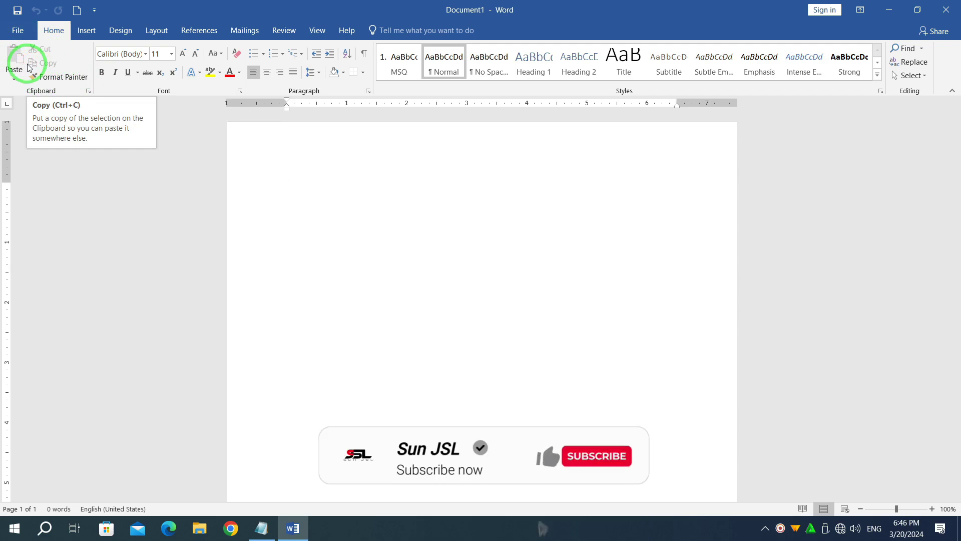
- Copy all of the computer history text from Notepad and return to the Word document
{"action": "left_click", "coordinate": [262, 527]}
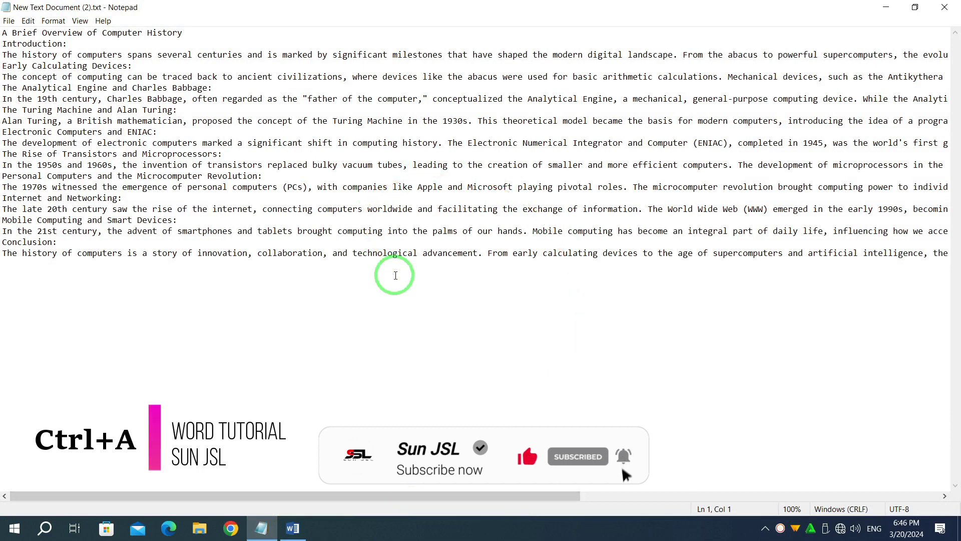
{"action": "key", "text": "ctrl+a"}
{"action": "key", "text": "ctrl+c"}
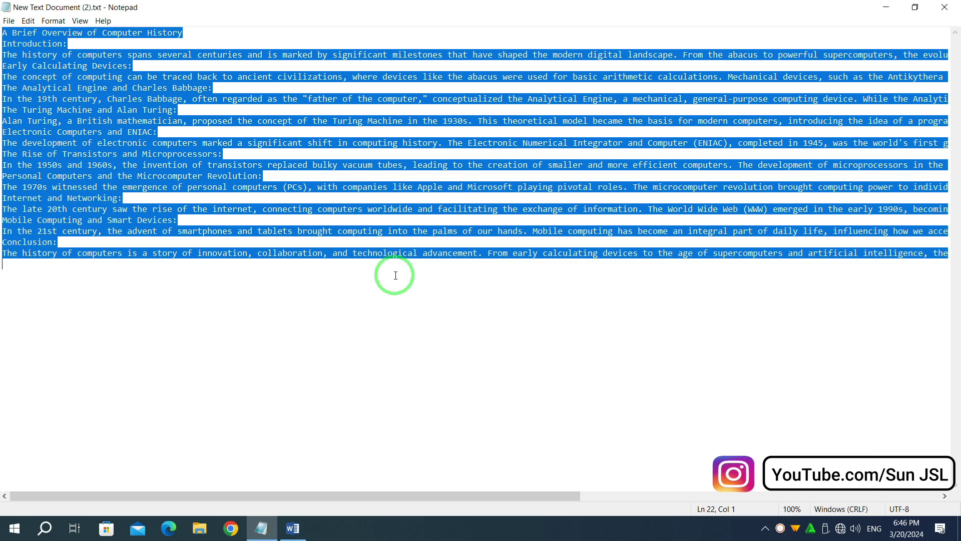
{"action": "left_click", "coordinate": [296, 529]}
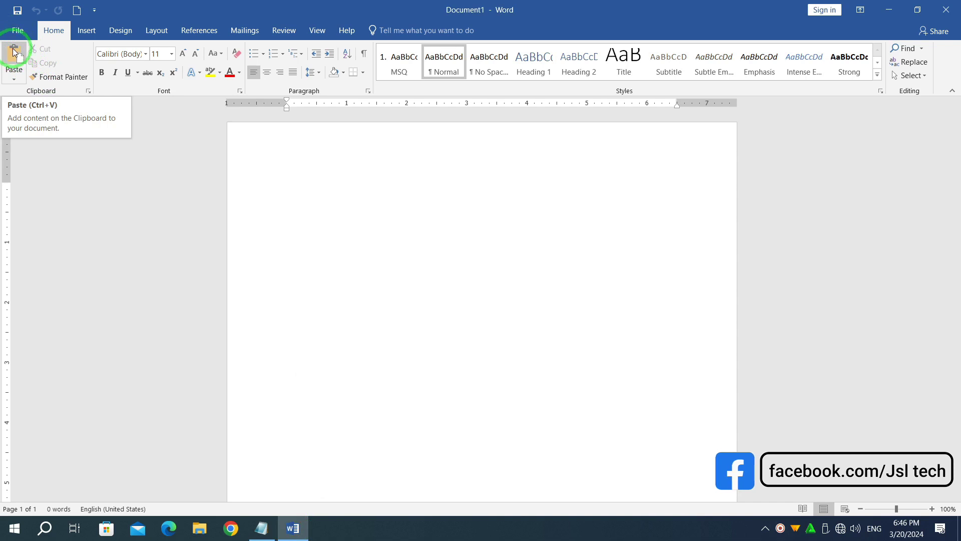
- Paste the copied computer history text into the document using Keep Text Only
{"action": "left_click", "coordinate": [17, 80]}
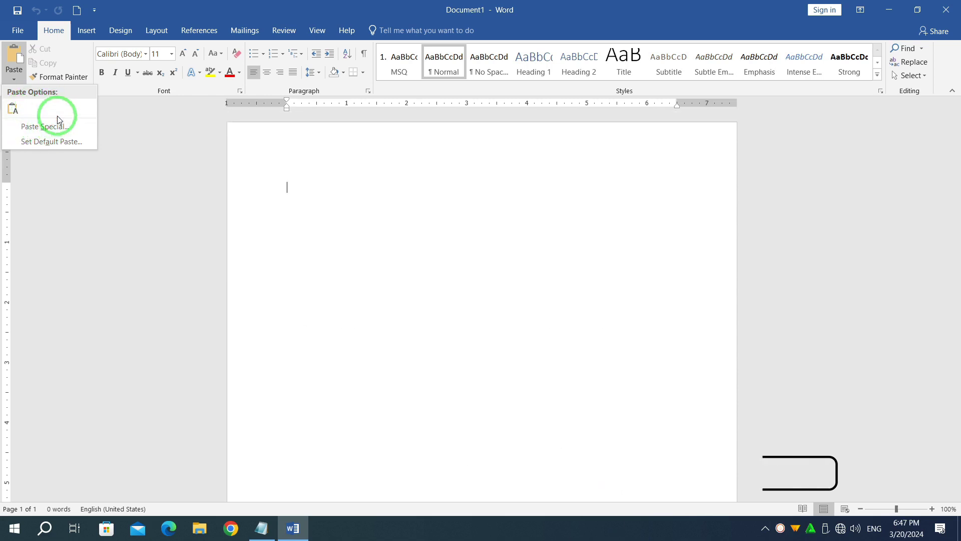
{"action": "left_click", "coordinate": [14, 108]}
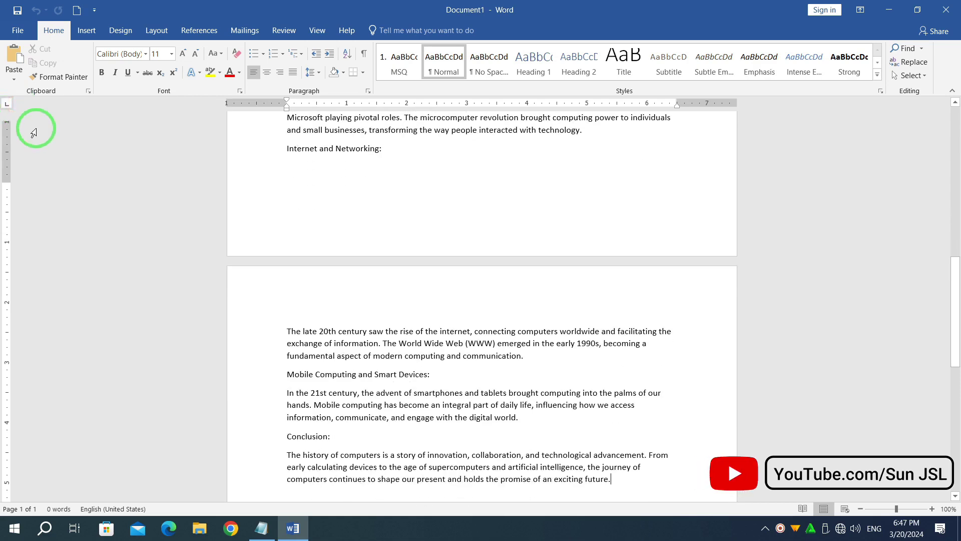
- Cut the paragraph beneath the Introduction: heading, dropping the document to 403 words
{"action": "scroll", "coordinate": [318, 247], "scroll_direction": "up", "scroll_amount": 5}
{"action": "scroll", "coordinate": [318, 246], "scroll_direction": "up", "scroll_amount": 5}
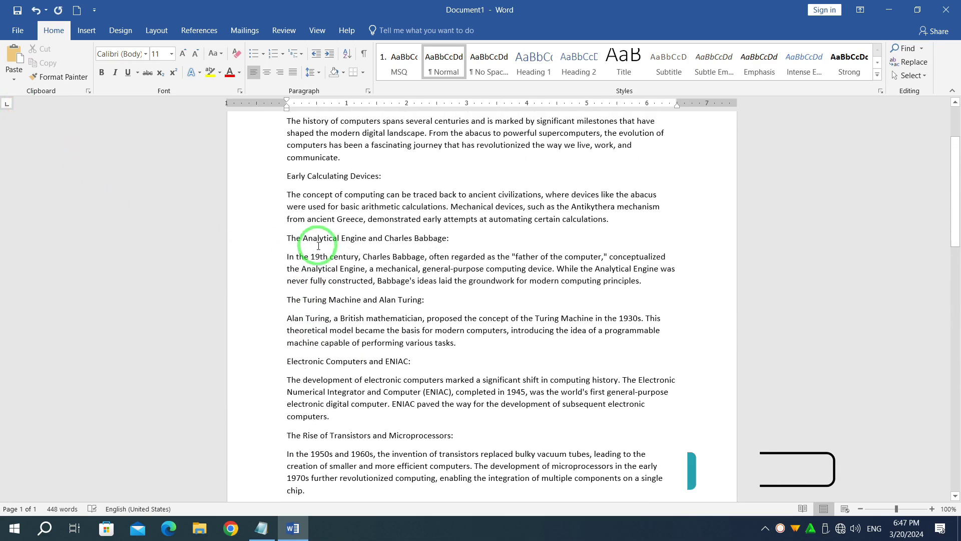
{"action": "scroll", "coordinate": [318, 246], "scroll_direction": "up", "scroll_amount": 3}
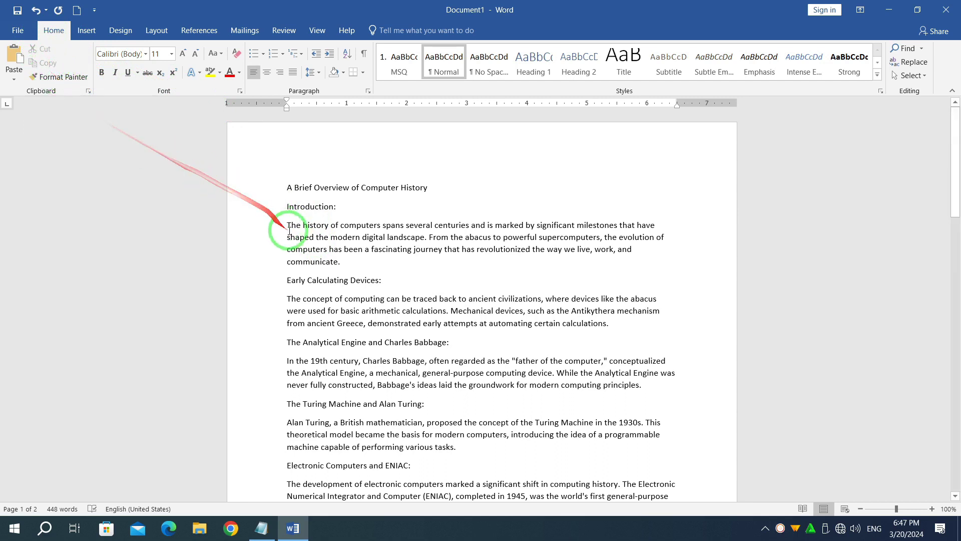
{"action": "left_click_drag", "start_coordinate": [286, 225], "coordinate": [350, 271]}
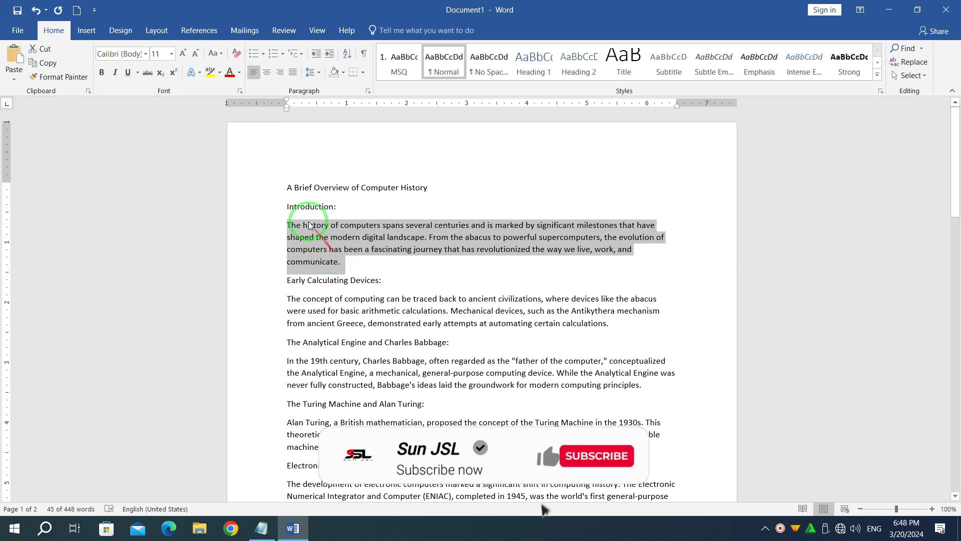
{"action": "left_click", "coordinate": [45, 49]}
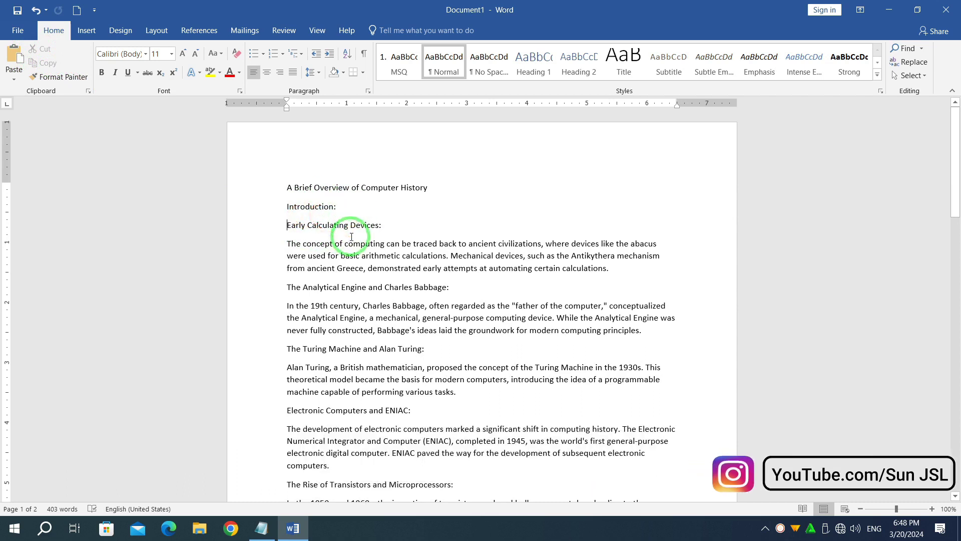
{"action": "scroll", "coordinate": [351, 236], "scroll_direction": "down", "scroll_amount": 4}
{"action": "scroll", "coordinate": [352, 237], "scroll_direction": "down", "scroll_amount": 4}
{"action": "scroll", "coordinate": [352, 236], "scroll_direction": "down", "scroll_amount": 6}
{"action": "scroll", "coordinate": [352, 237], "scroll_direction": "down", "scroll_amount": 5}
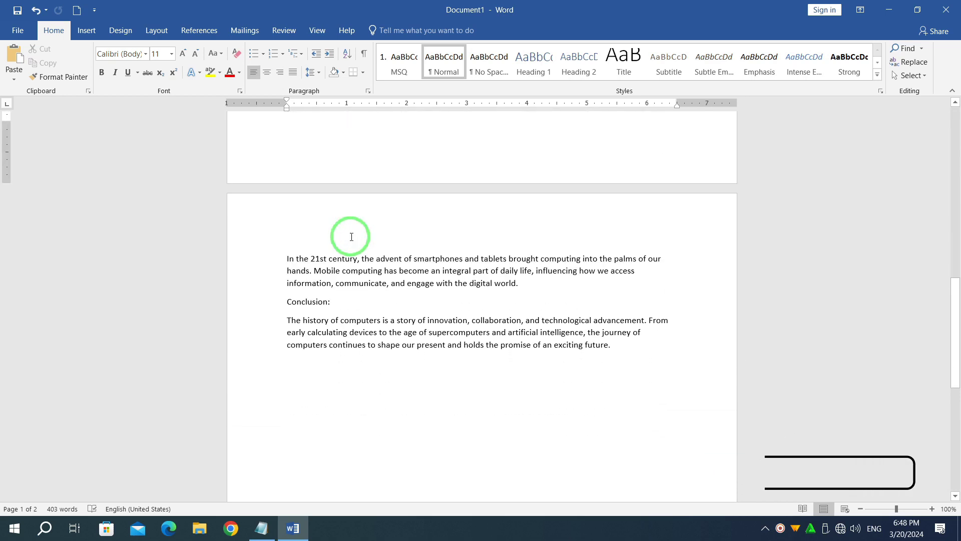
{"action": "scroll", "coordinate": [351, 237], "scroll_direction": "down", "scroll_amount": 5}
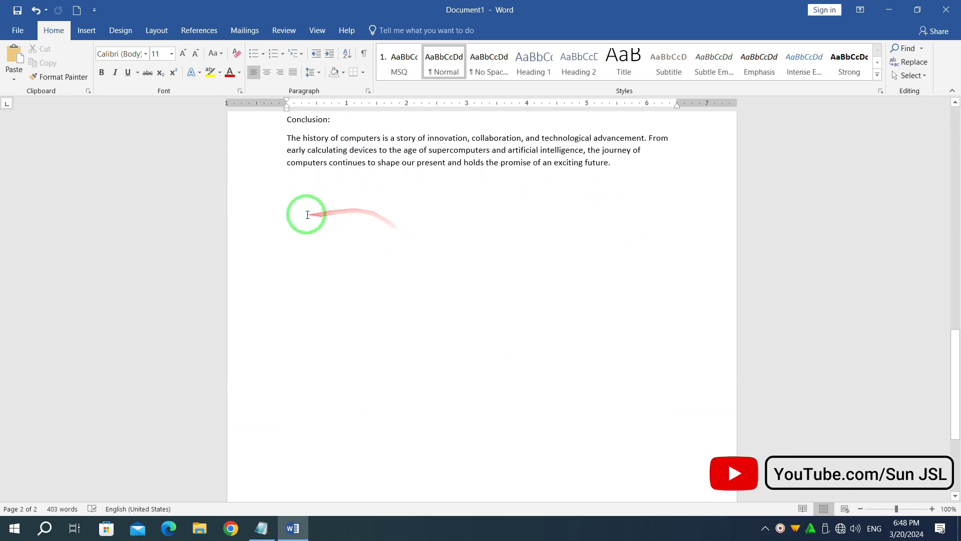
- Paste the cut introduction paragraph twice after the Conclusion, then copy the second copy
{"action": "left_click", "coordinate": [624, 169]}
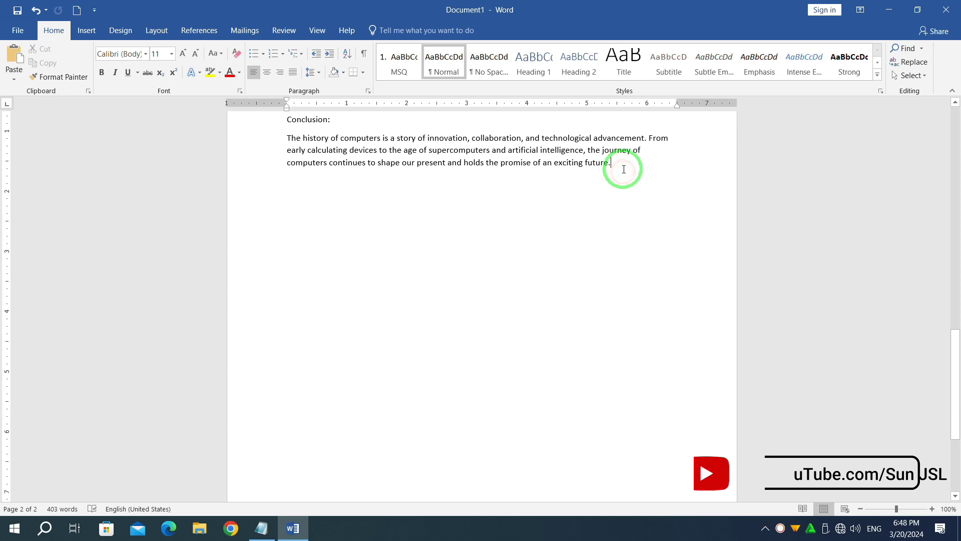
{"action": "key", "text": "Return"}
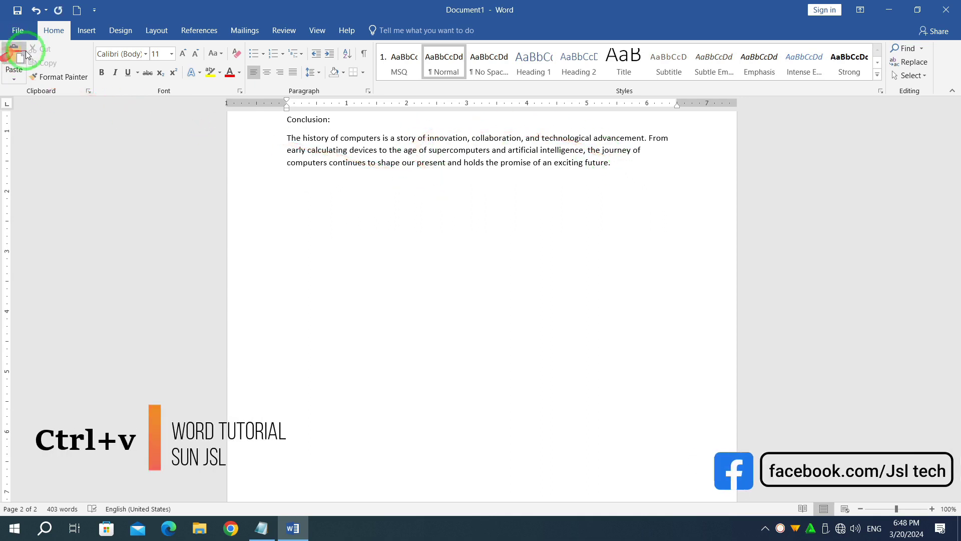
{"action": "left_click", "coordinate": [27, 55]}
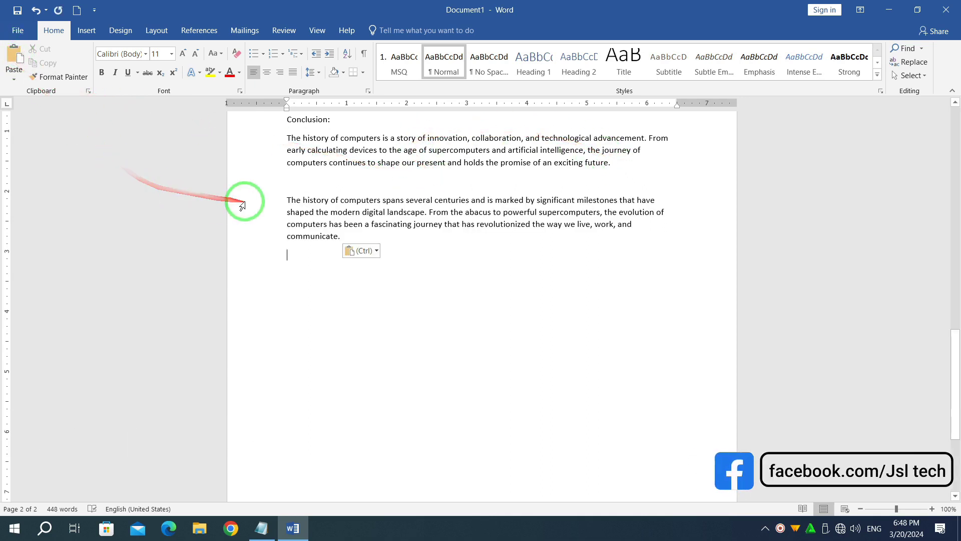
{"action": "key", "text": "ctrl+v"}
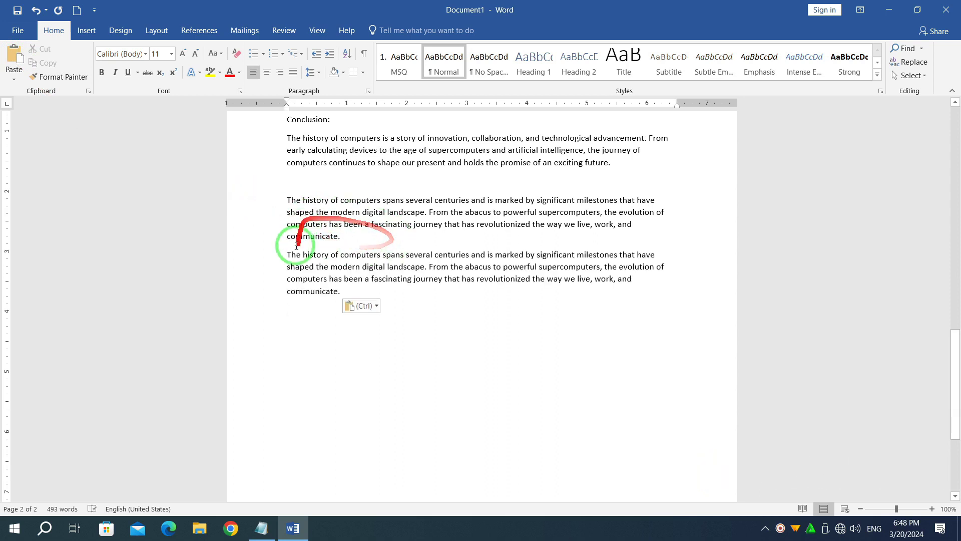
{"action": "left_click_drag", "start_coordinate": [288, 254], "coordinate": [343, 295]}
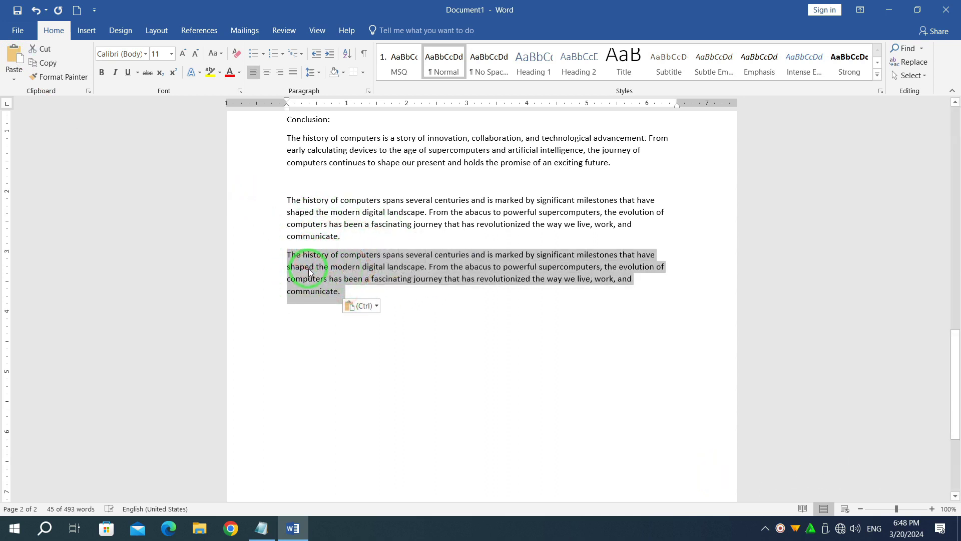
{"action": "left_click", "coordinate": [56, 63]}
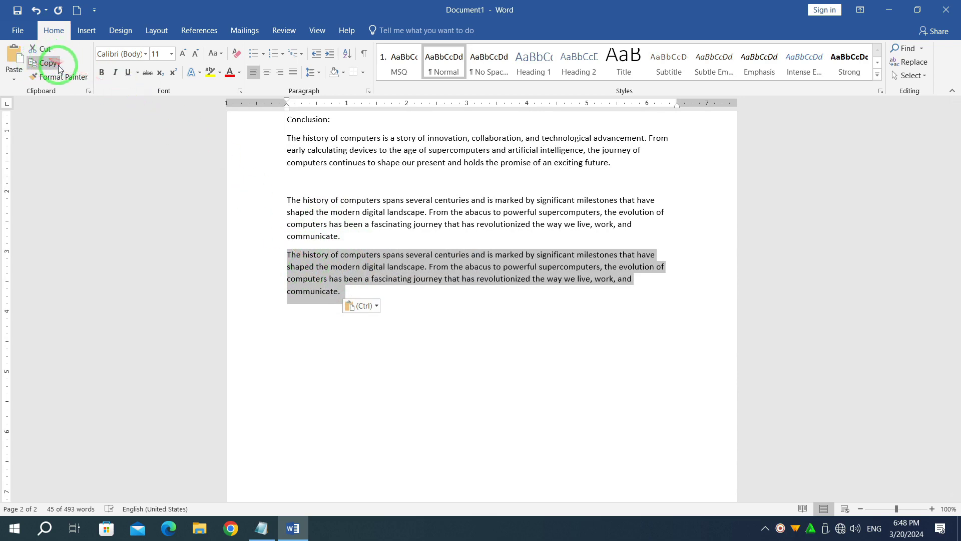
{"action": "scroll", "coordinate": [397, 233], "scroll_direction": "up", "scroll_amount": 1}
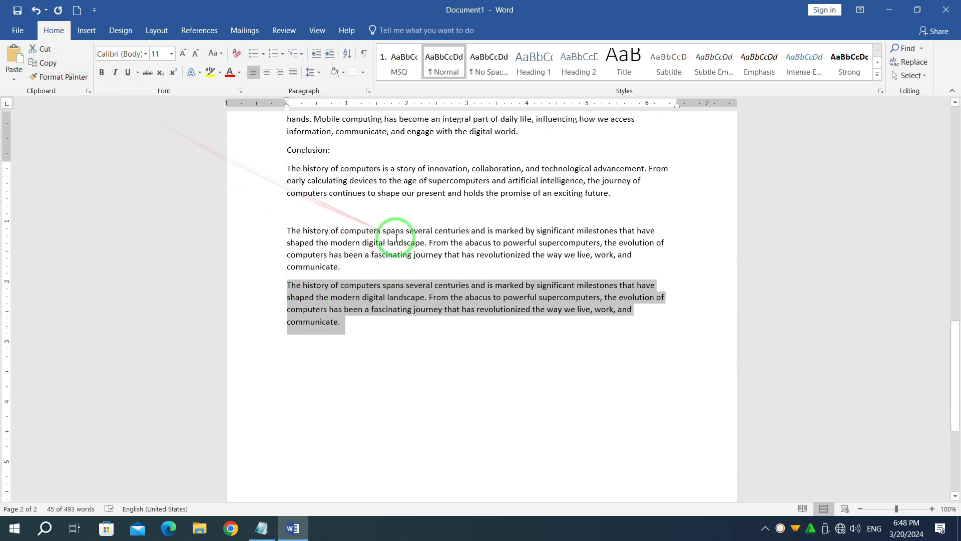
{"action": "scroll", "coordinate": [397, 235], "scroll_direction": "up", "scroll_amount": 5}
{"action": "scroll", "coordinate": [396, 235], "scroll_direction": "up", "scroll_amount": 5}
{"action": "scroll", "coordinate": [396, 237], "scroll_direction": "up", "scroll_amount": 3}
{"action": "scroll", "coordinate": [396, 237], "scroll_direction": "up", "scroll_amount": 8}
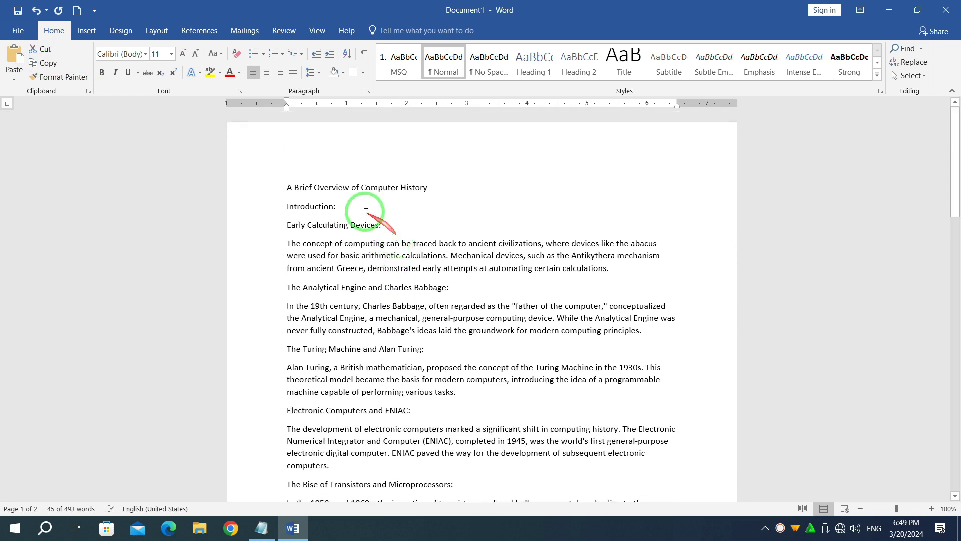
- Paste the introduction paragraph back on a new line under Introduction:
{"action": "left_click", "coordinate": [342, 208]}
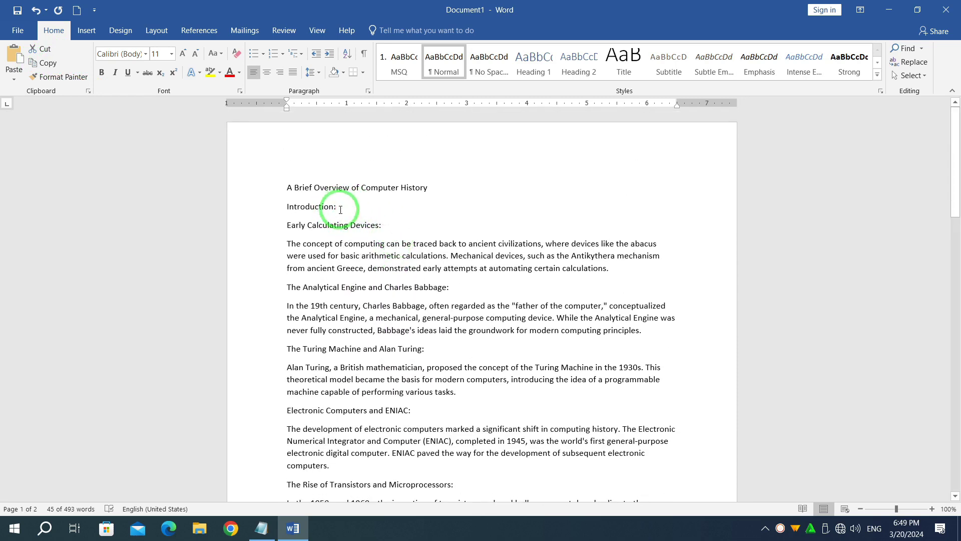
{"action": "left_click", "coordinate": [340, 209]}
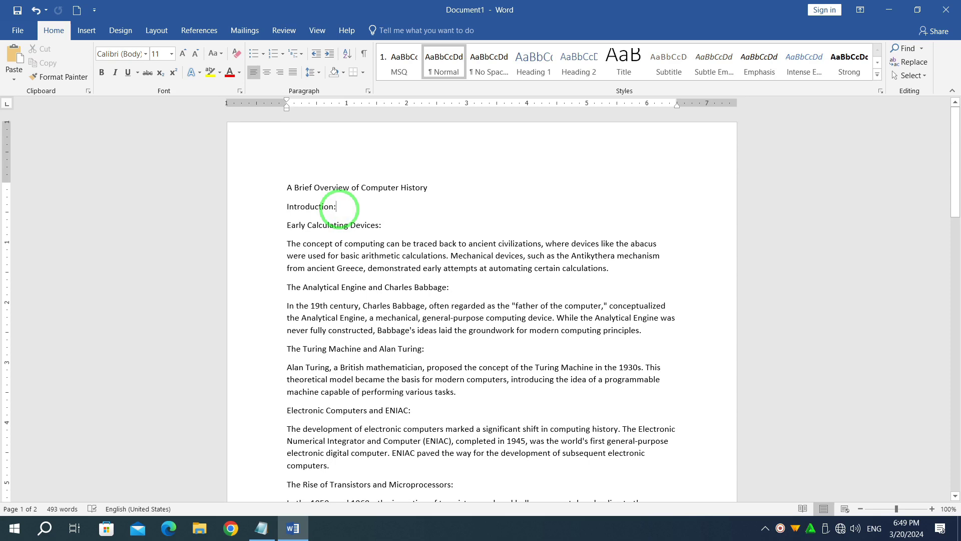
{"action": "key", "text": "Return"}
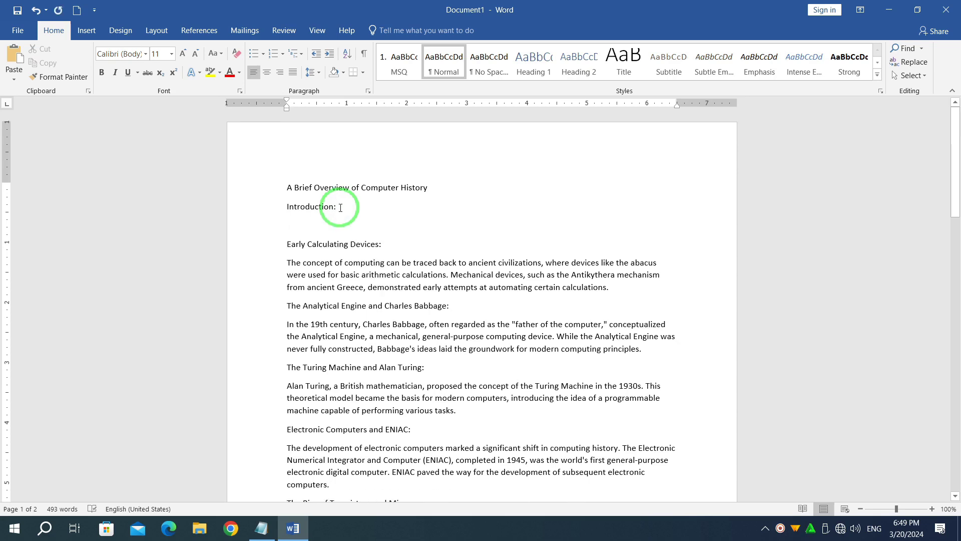
{"action": "key", "text": "ctrl+v"}
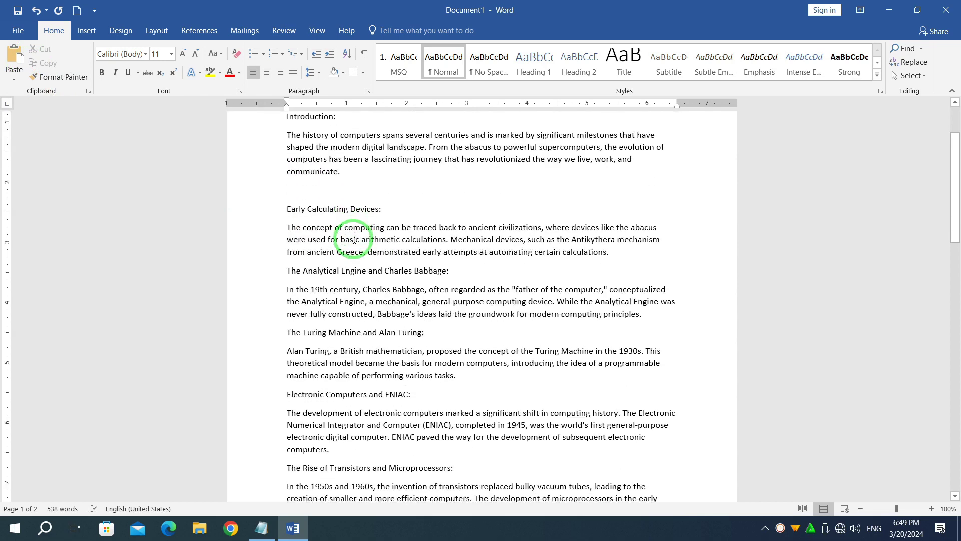
- Remove the last duplicate introduction paragraph from the end of the document
{"action": "scroll", "coordinate": [358, 252], "scroll_direction": "down", "scroll_amount": 15}
{"action": "left_click", "coordinate": [283, 255]}
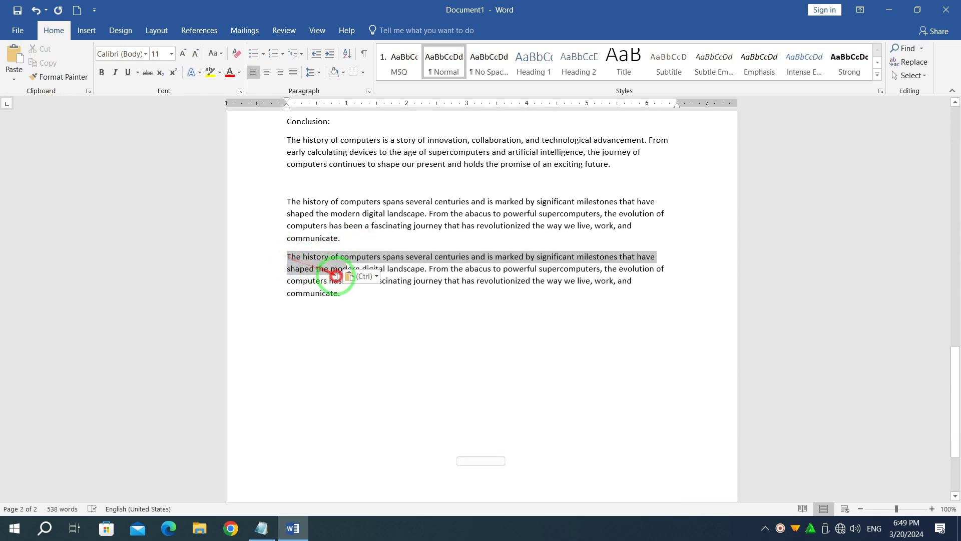
{"action": "left_click_drag", "start_coordinate": [283, 255], "coordinate": [350, 296]}
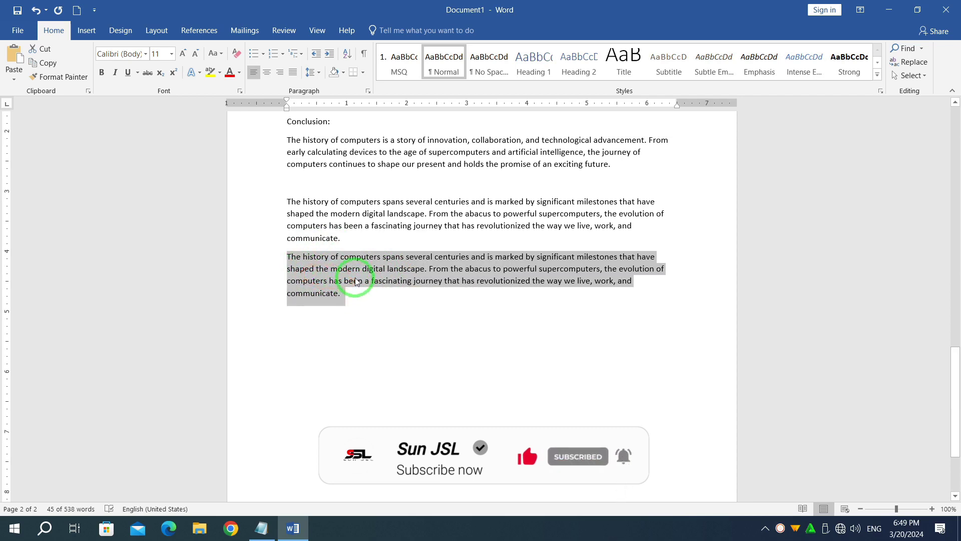
{"action": "key", "text": "ctrl+x"}
{"action": "scroll", "coordinate": [355, 276], "scroll_direction": "up", "scroll_amount": 15}
{"action": "key", "text": "ctrl+v"}
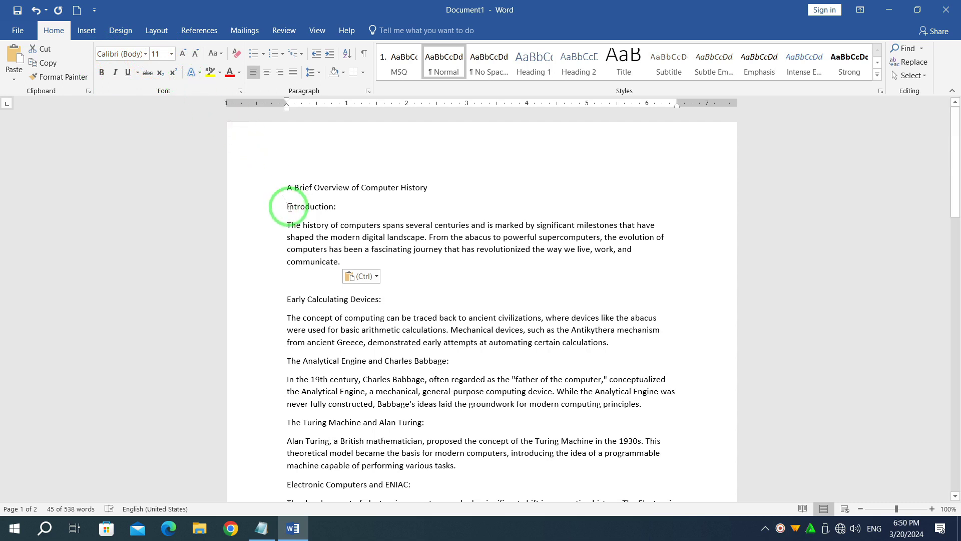
- Change the Introduction: heading's font from Aero to Times New Roman
{"action": "left_click_drag", "start_coordinate": [290, 207], "coordinate": [340, 208]}
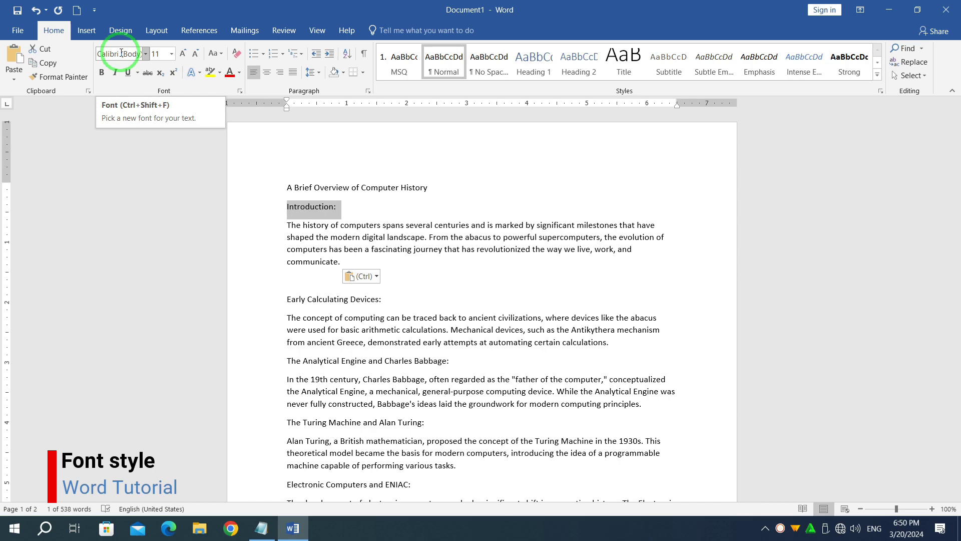
{"action": "left_click", "coordinate": [147, 54]}
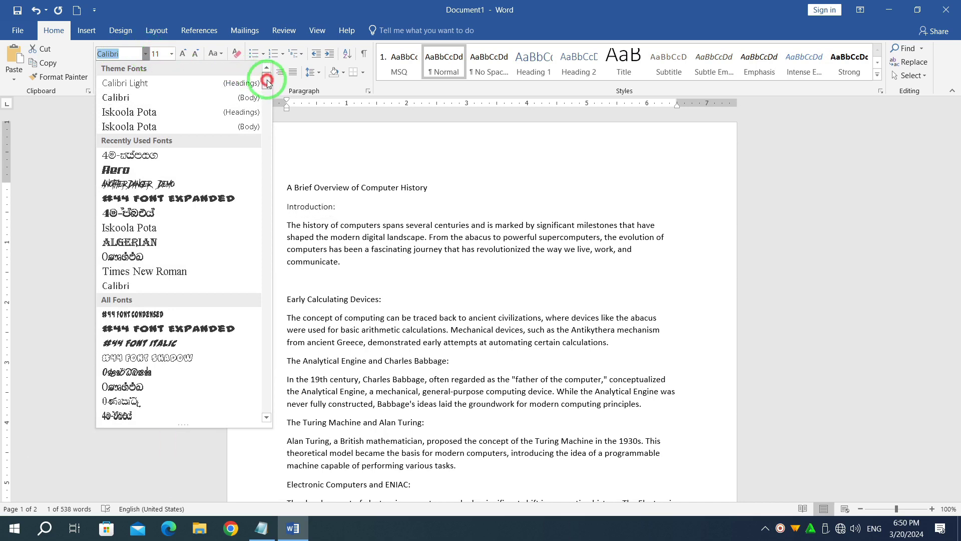
{"action": "mouse_move", "coordinate": [267, 82]}
{"action": "left_mouse_down"}
{"action": "mouse_move", "coordinate": [260, 150]}
{"action": "mouse_move", "coordinate": [260, 83]}
{"action": "left_mouse_up"}
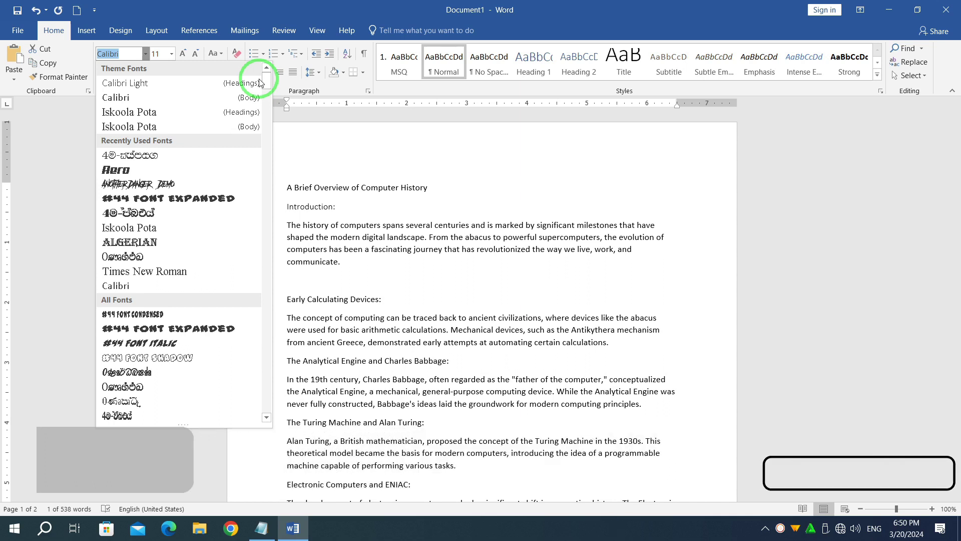
{"action": "left_click", "coordinate": [134, 172]}
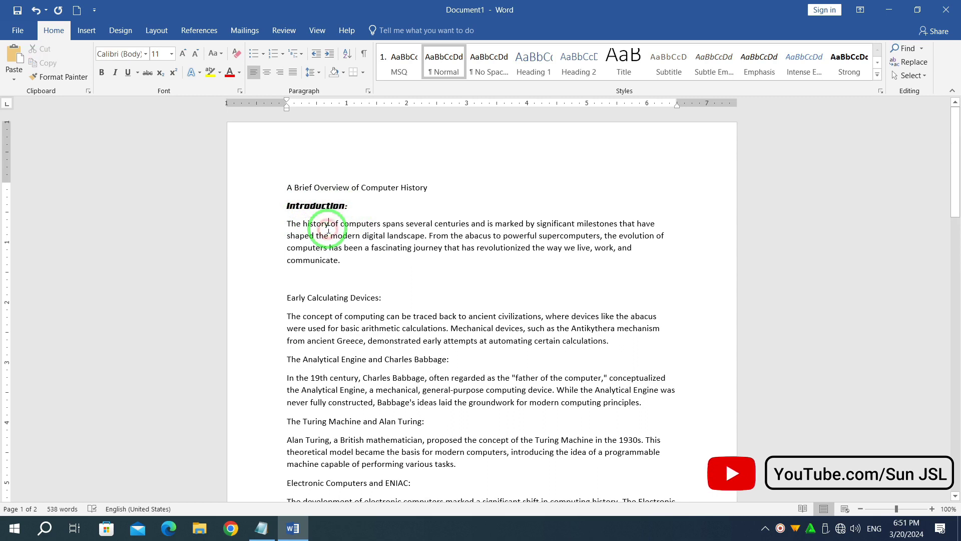
{"action": "left_click", "coordinate": [118, 54]}
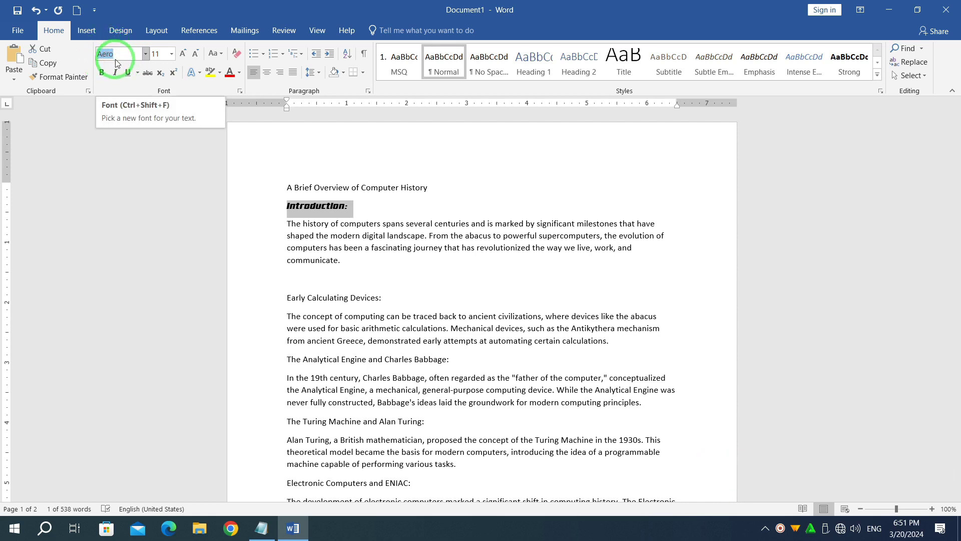
{"action": "type", "text": "Times New Roman"}
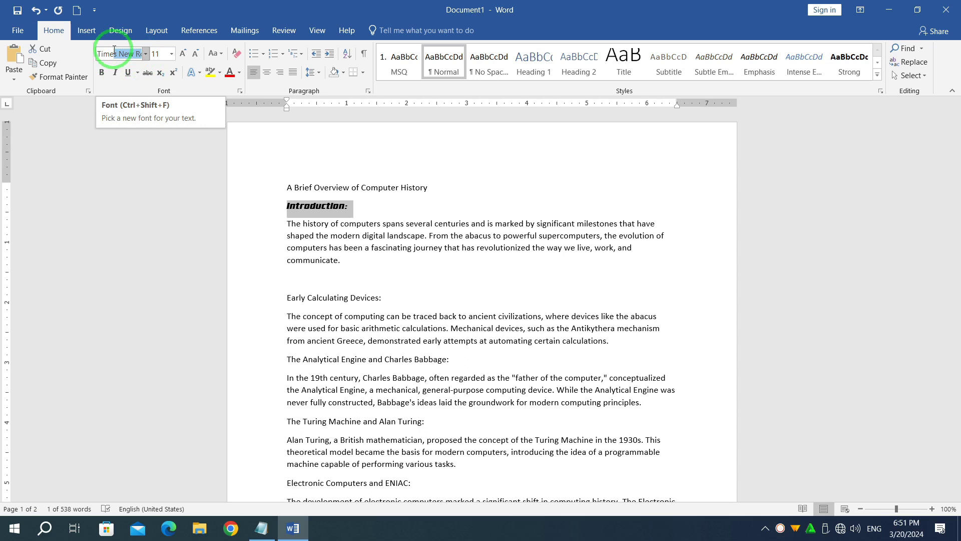
{"action": "key", "text": "Return"}
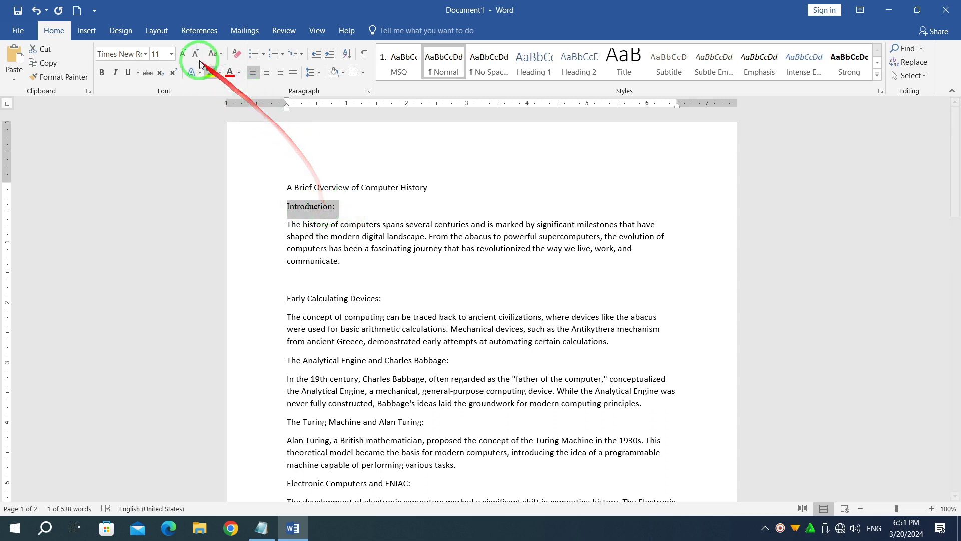
- Set the Introduction: heading to 22 pt, then change it to 12 pt
{"action": "left_click", "coordinate": [156, 55]}
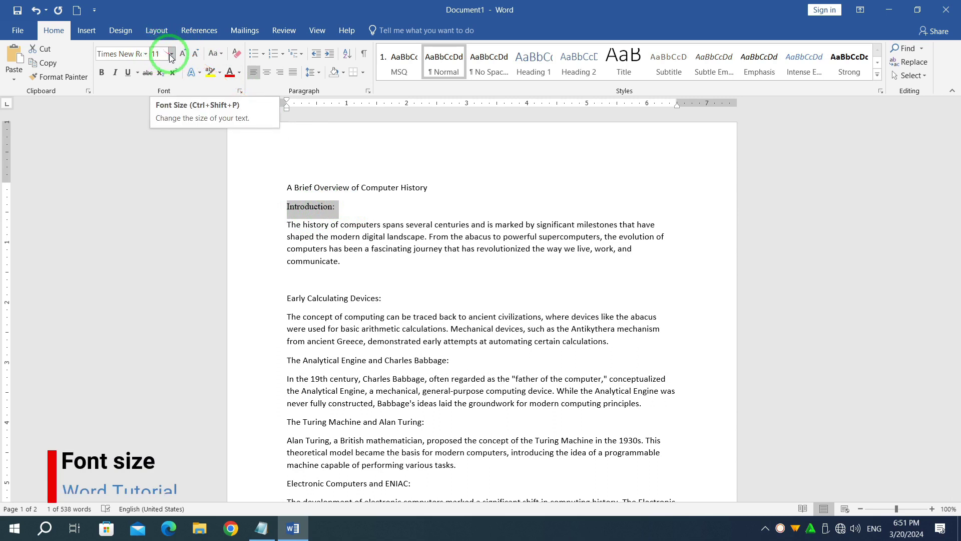
{"action": "left_click", "coordinate": [172, 54]}
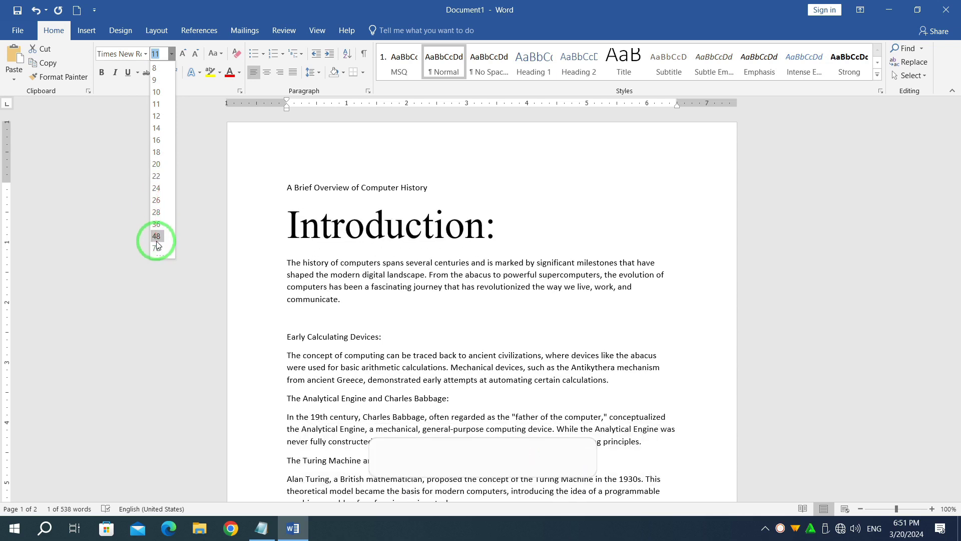
{"action": "left_click", "coordinate": [156, 176]}
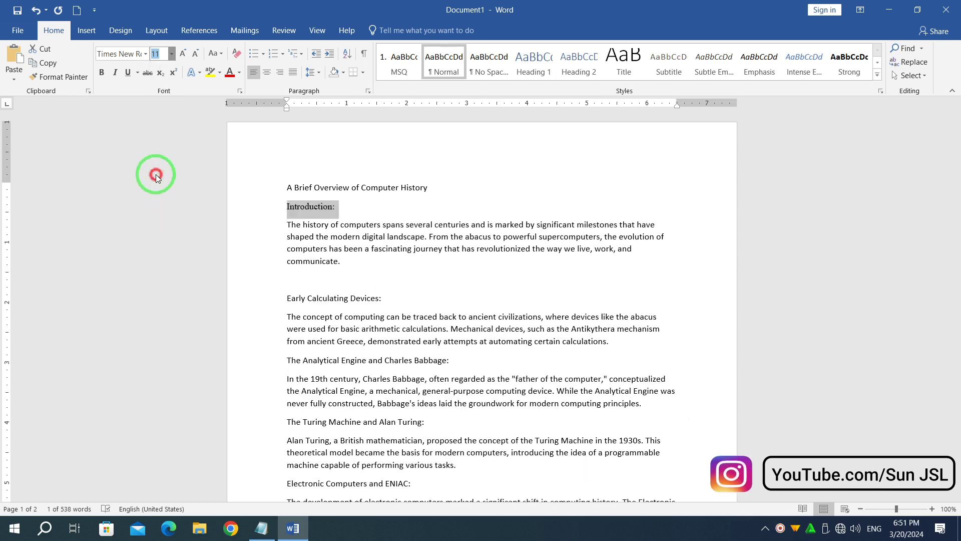
{"action": "left_click", "coordinate": [152, 56]}
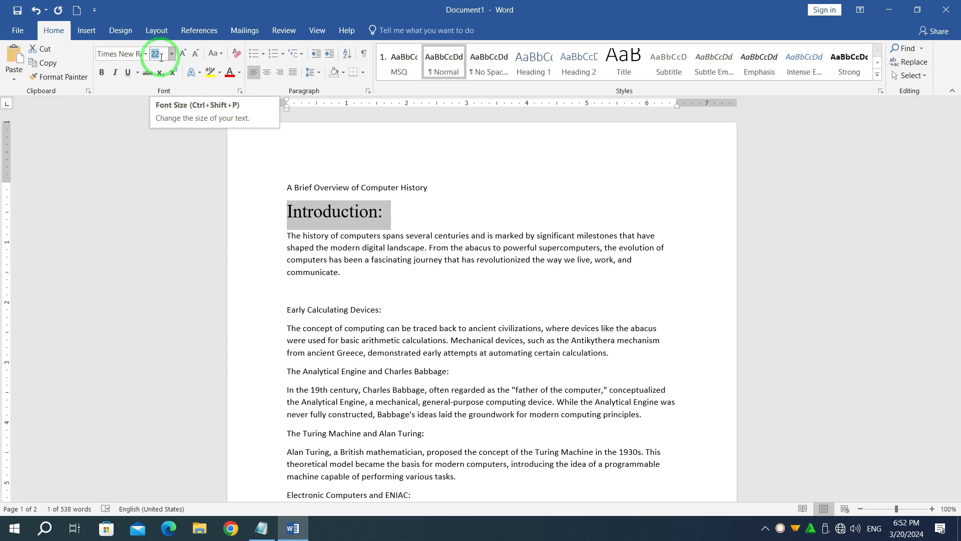
{"action": "type", "text": "1"}
{"action": "key", "text": "BackSpace"}
{"action": "type", "text": "2"}
{"action": "key", "text": "Return"}
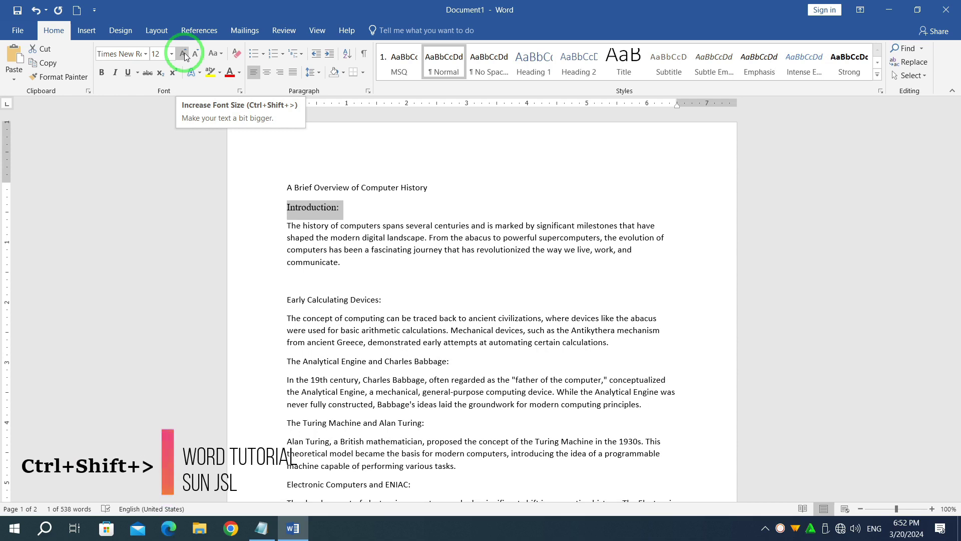
- Enlarge the heading toward 26 pt with Grow Font, then shrink it back several steps
{"action": "left_click", "coordinate": [184, 55]}
{"action": "left_click", "coordinate": [184, 56]}
{"action": "left_click", "coordinate": [186, 56]}
{"action": "left_click", "coordinate": [186, 57]}
{"action": "left_click", "coordinate": [186, 57]}
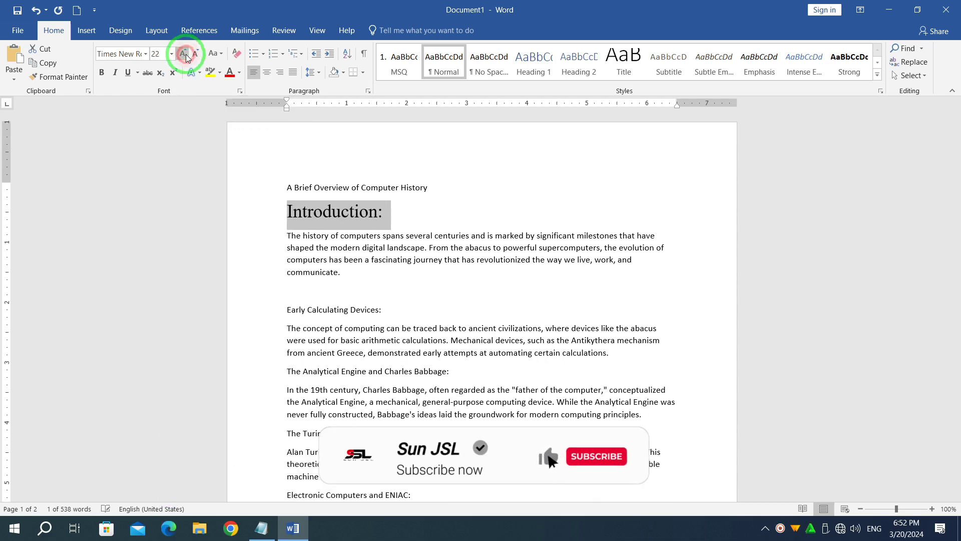
{"action": "left_click", "coordinate": [185, 56]}
{"action": "left_click", "coordinate": [185, 56]}
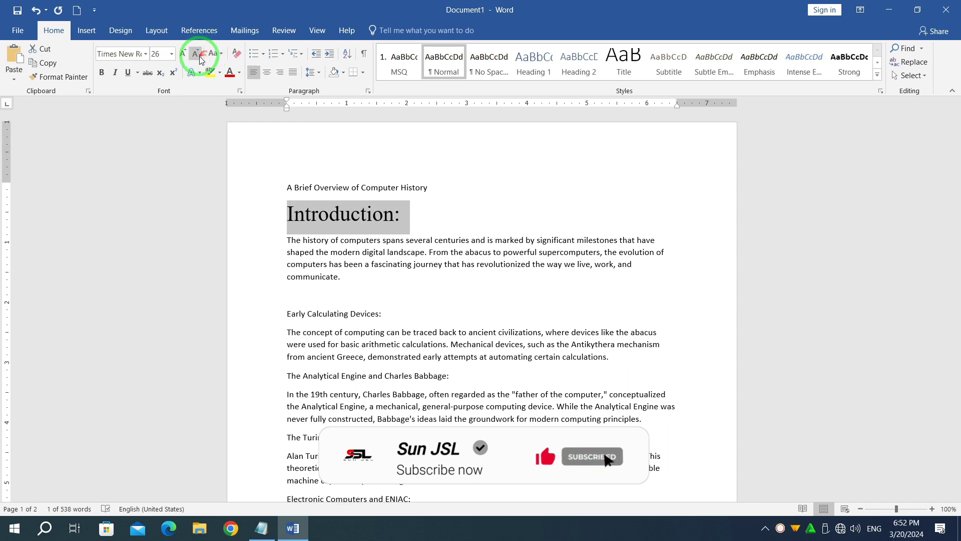
{"action": "left_click", "coordinate": [195, 55]}
{"action": "left_click", "coordinate": [196, 55]}
{"action": "left_click", "coordinate": [196, 55]}
{"action": "left_click", "coordinate": [196, 55]}
{"action": "left_click", "coordinate": [196, 56]}
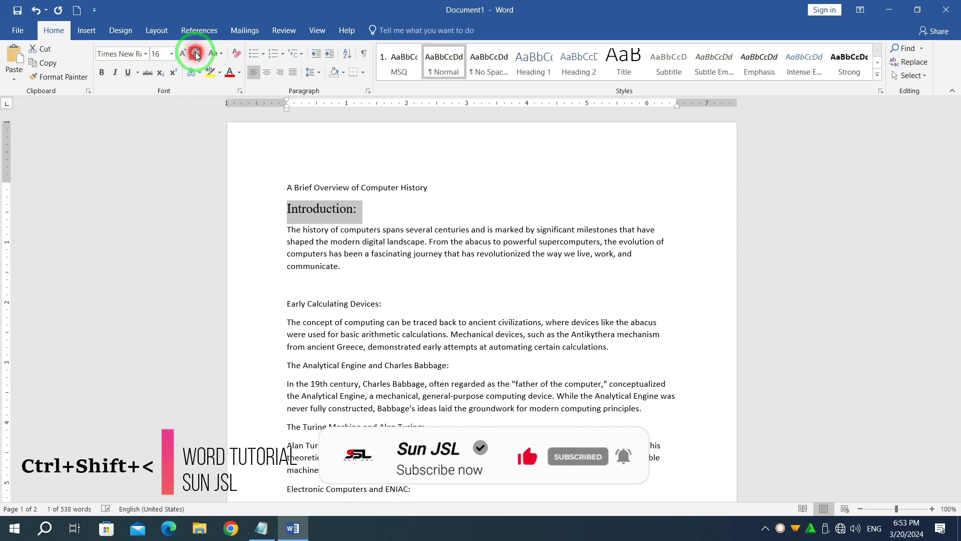
{"action": "left_click", "coordinate": [196, 55]}
{"action": "left_click", "coordinate": [196, 55]}
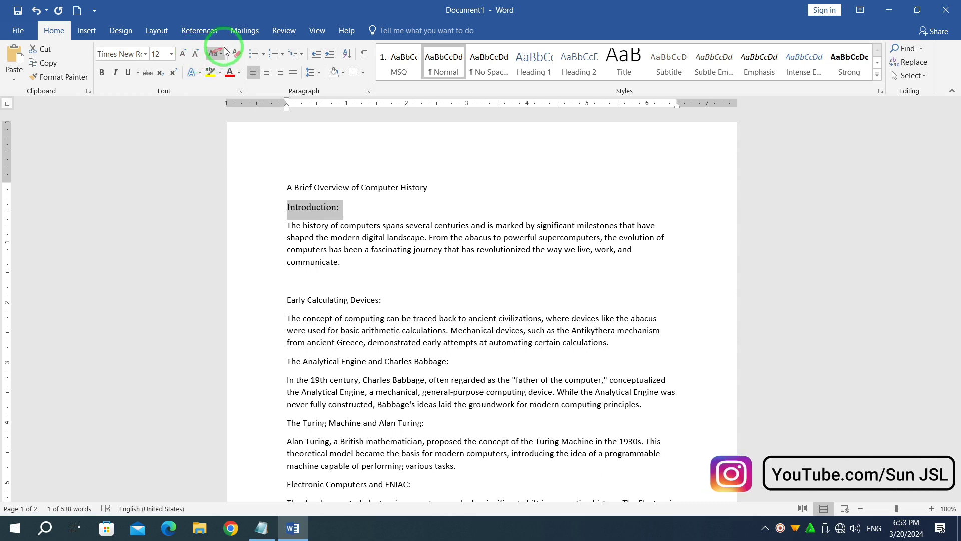
{"action": "left_click", "coordinate": [219, 55]}
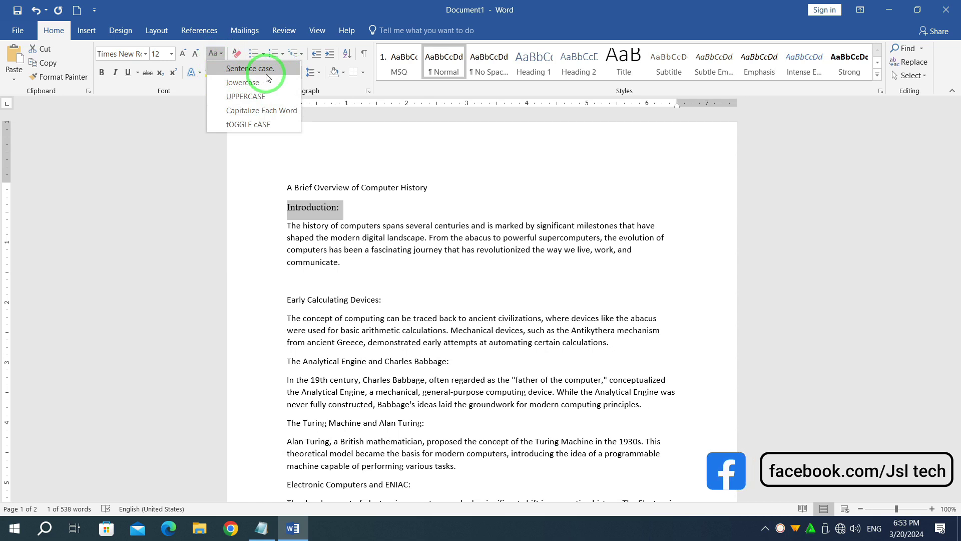
- Select the first body paragraph and apply Sentence case, then lowercase
{"action": "left_click", "coordinate": [294, 255]}
{"action": "left_click_drag", "start_coordinate": [287, 224], "coordinate": [344, 269]}
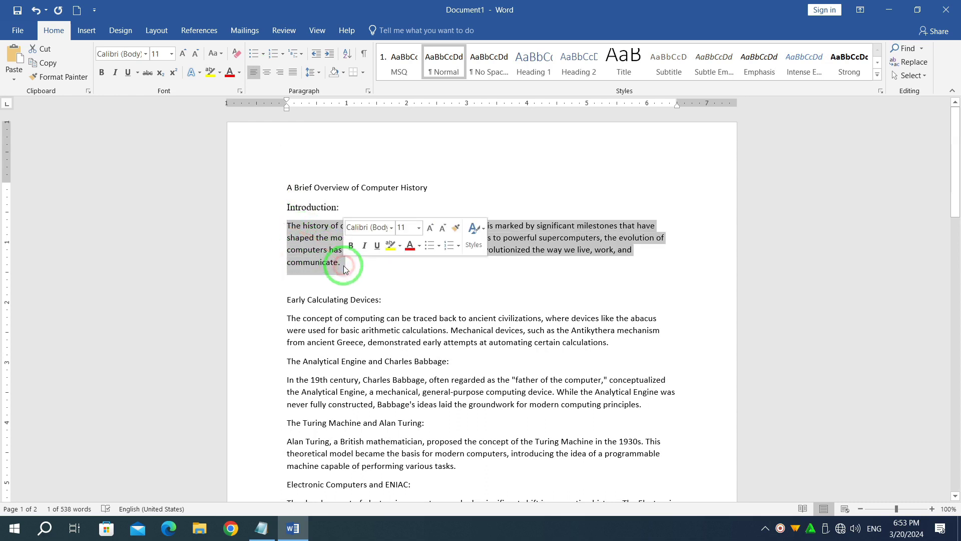
{"action": "left_click", "coordinate": [218, 57]}
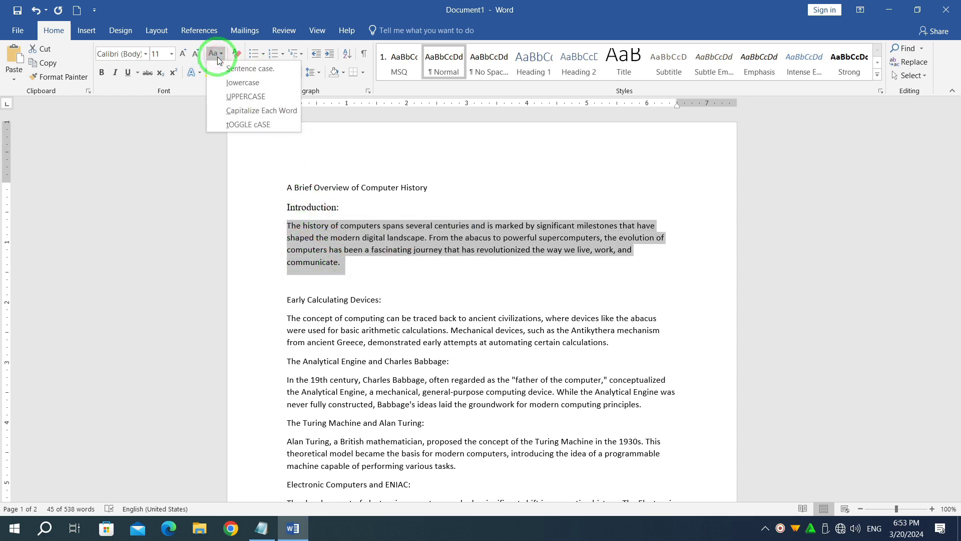
{"action": "left_click", "coordinate": [272, 70]}
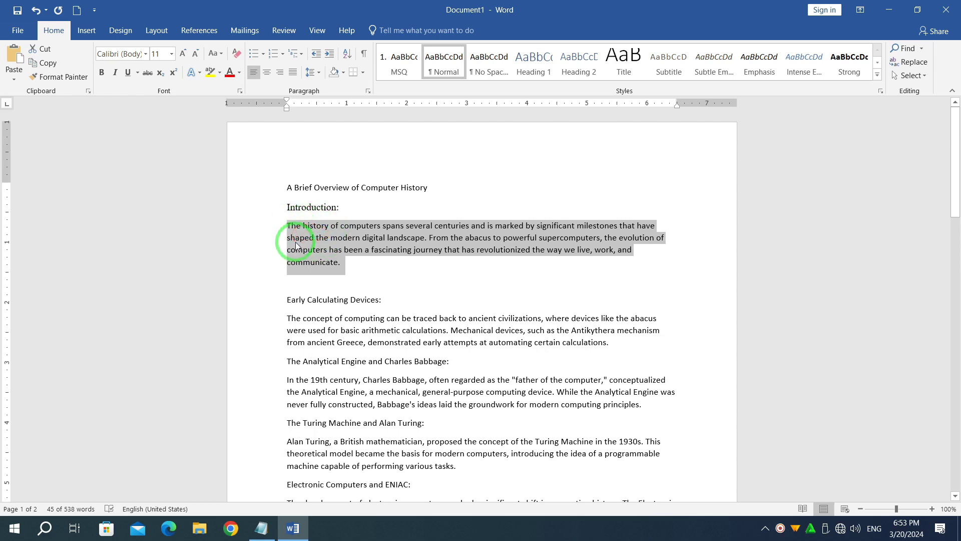
{"action": "left_click", "coordinate": [215, 53]}
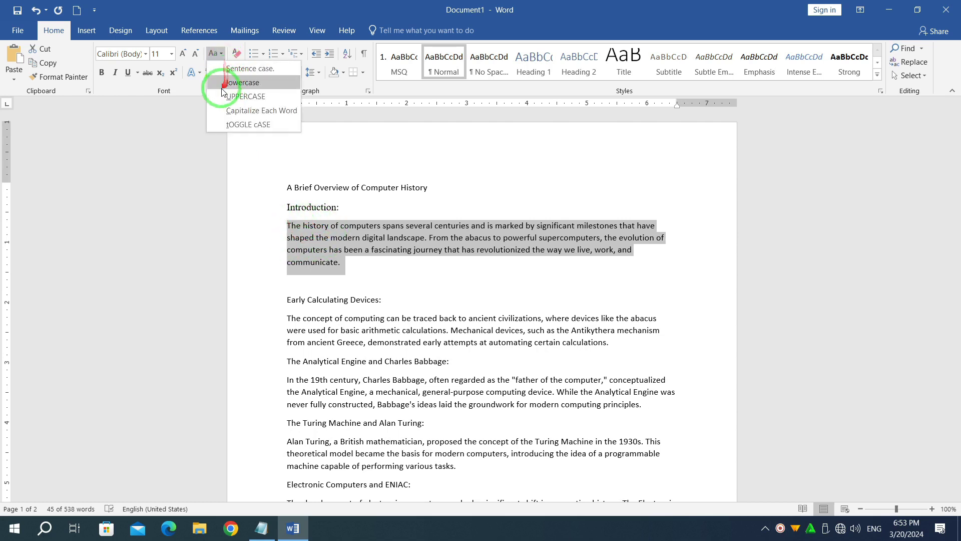
{"action": "left_click", "coordinate": [251, 83]}
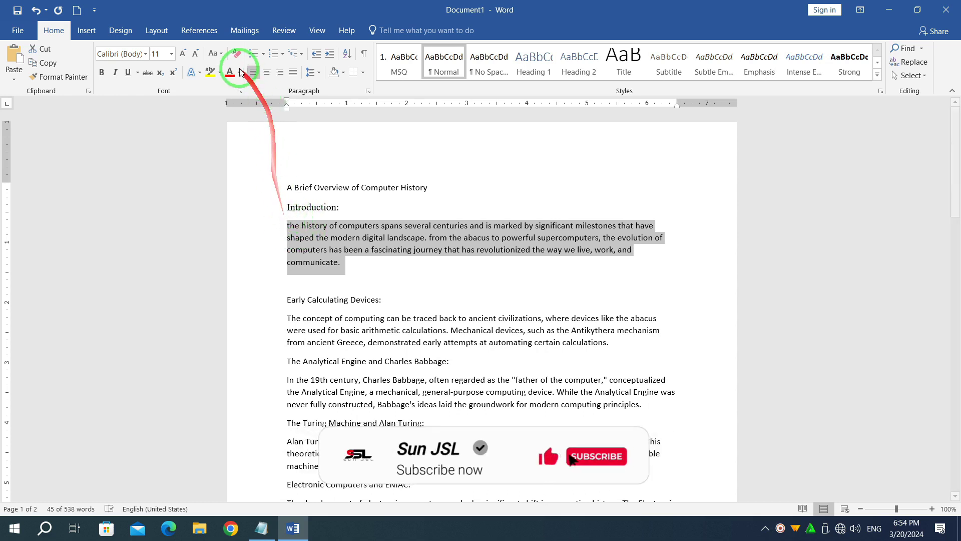
- Apply UPPERCASE, Capitalize Each Word and tOGGLE cASE to the paragraph, ending in Sentence case
{"action": "left_click", "coordinate": [215, 53]}
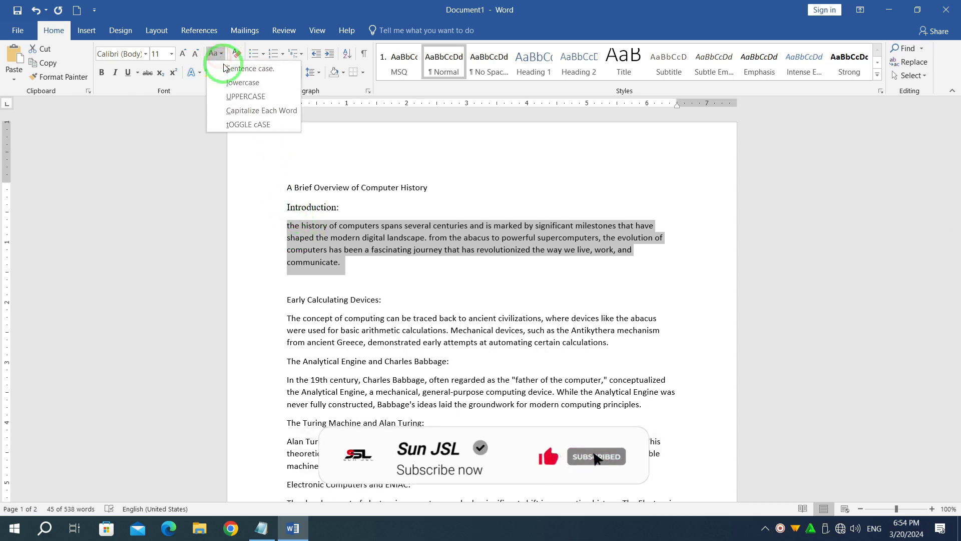
{"action": "left_click", "coordinate": [231, 100]}
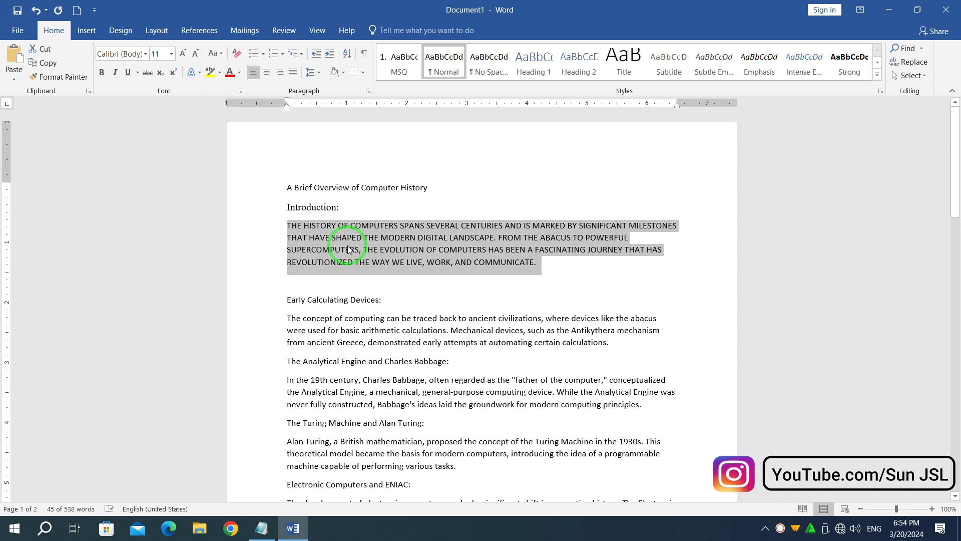
{"action": "left_click", "coordinate": [216, 54]}
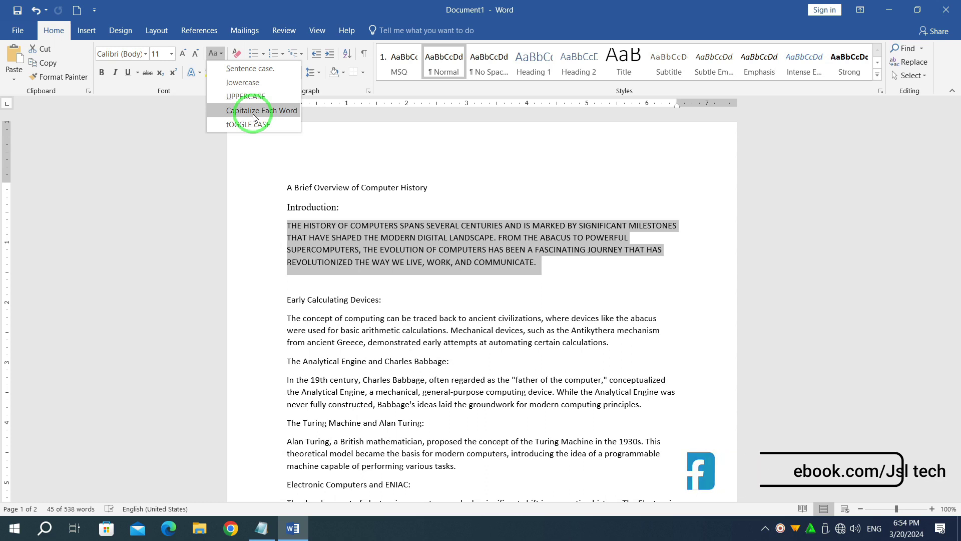
{"action": "left_click", "coordinate": [254, 113]}
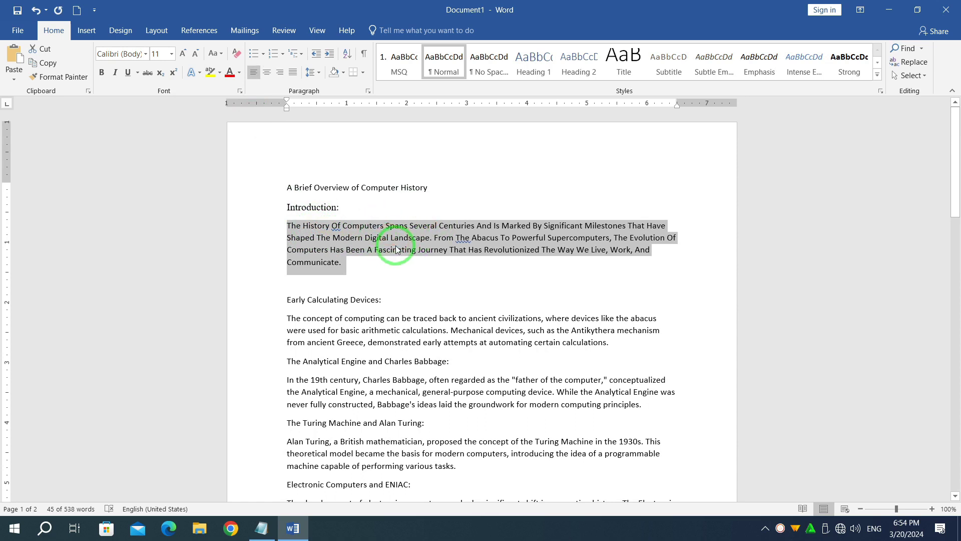
{"action": "left_click", "coordinate": [219, 55]}
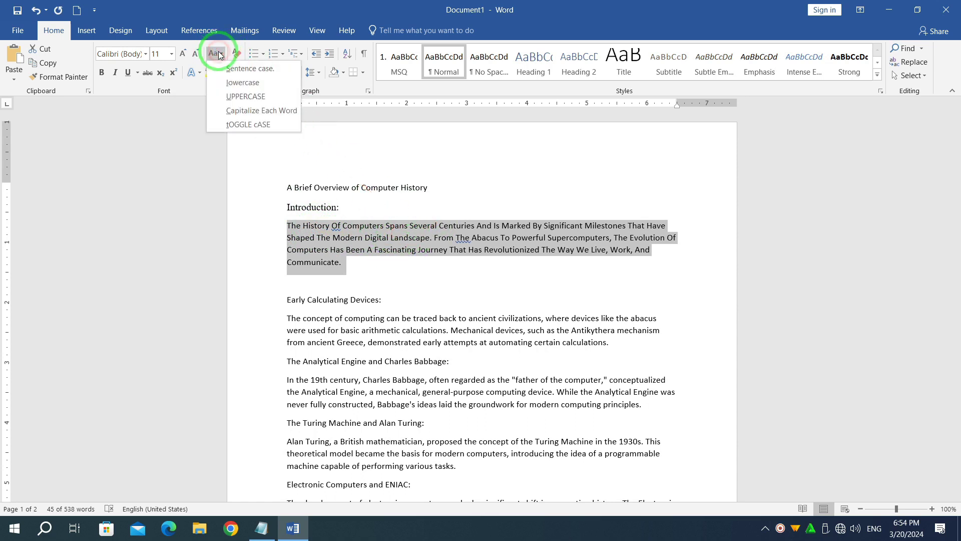
{"action": "left_click", "coordinate": [268, 129]}
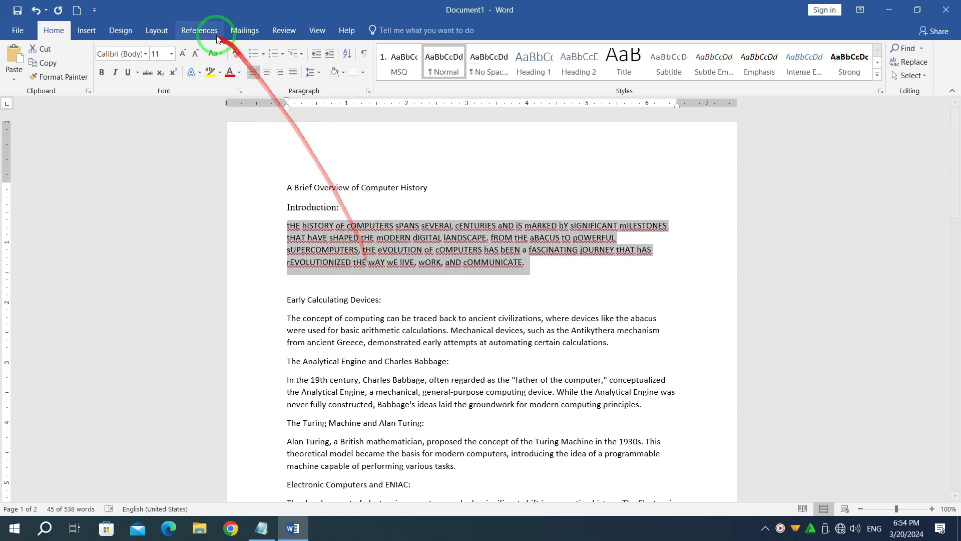
{"action": "left_click", "coordinate": [215, 54]}
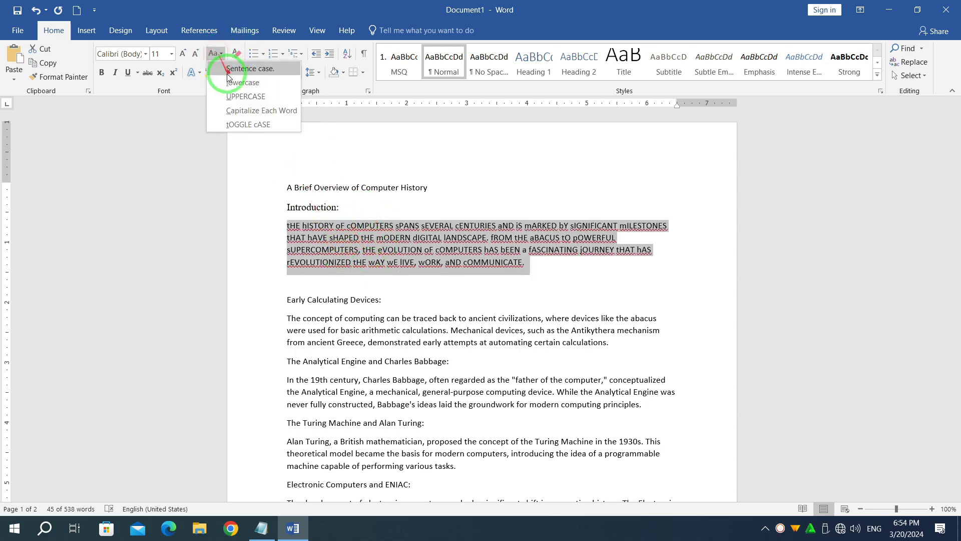
{"action": "left_click", "coordinate": [255, 70]}
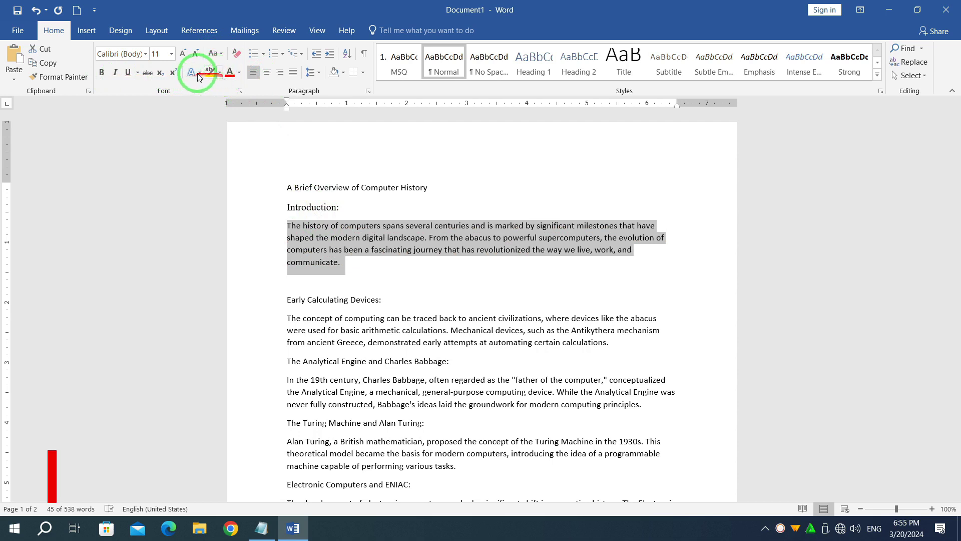
- Make the introduction paragraph bold, italic and double-underlined, and turn strikethrough on and back off
{"action": "left_click", "coordinate": [102, 73]}
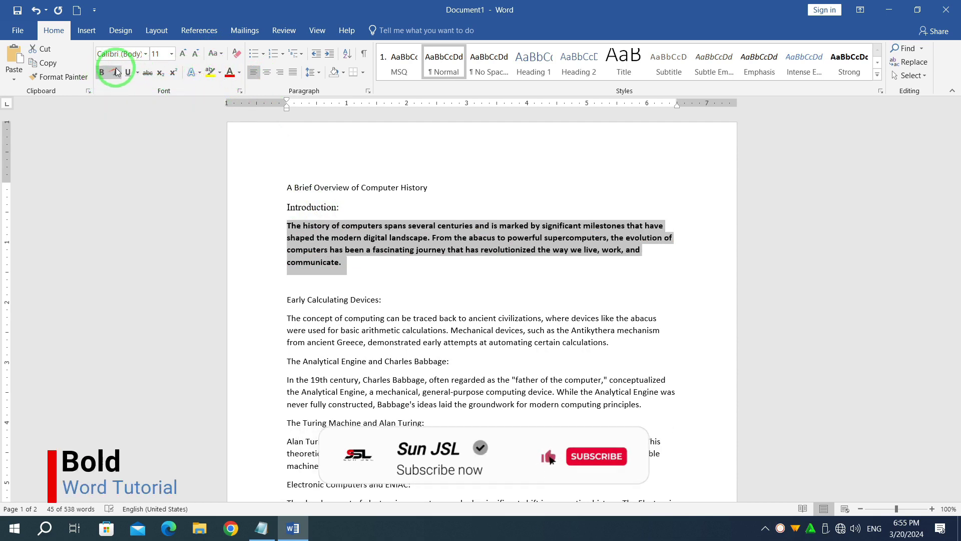
{"action": "left_click", "coordinate": [116, 73]}
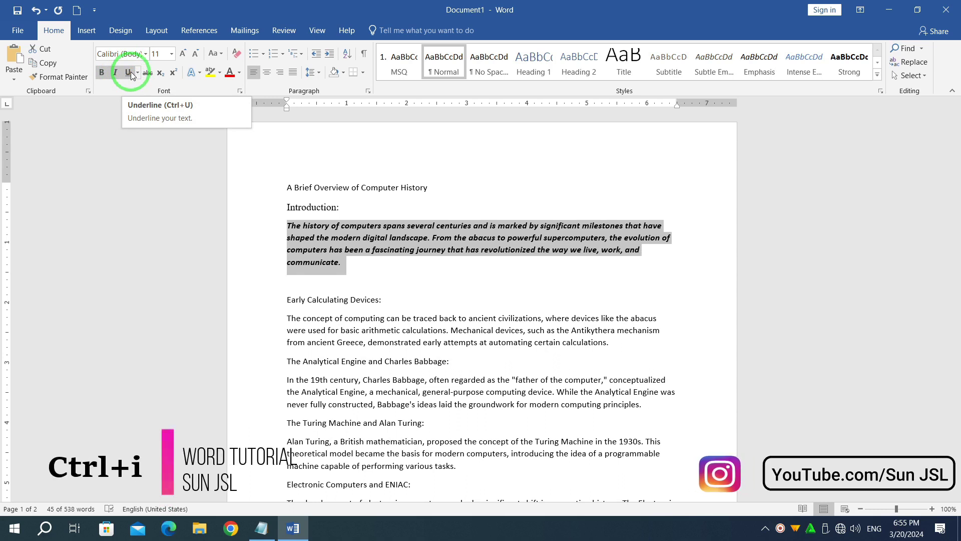
{"action": "left_click", "coordinate": [131, 74]}
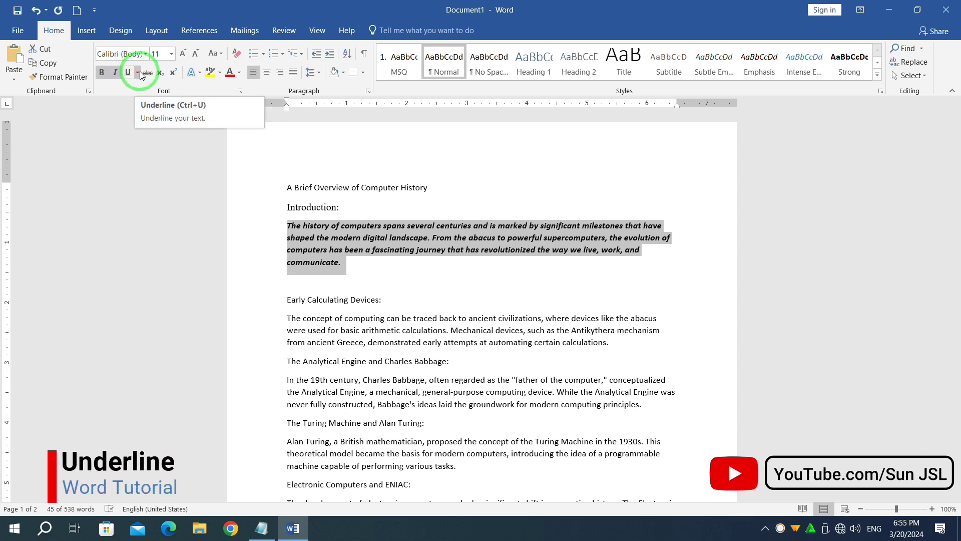
{"action": "left_click", "coordinate": [139, 73]}
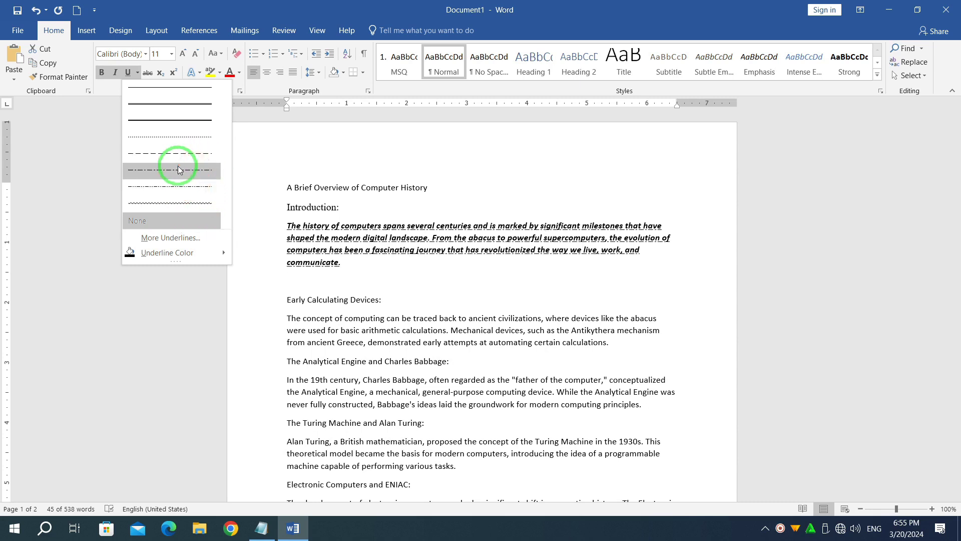
{"action": "left_click", "coordinate": [173, 104]}
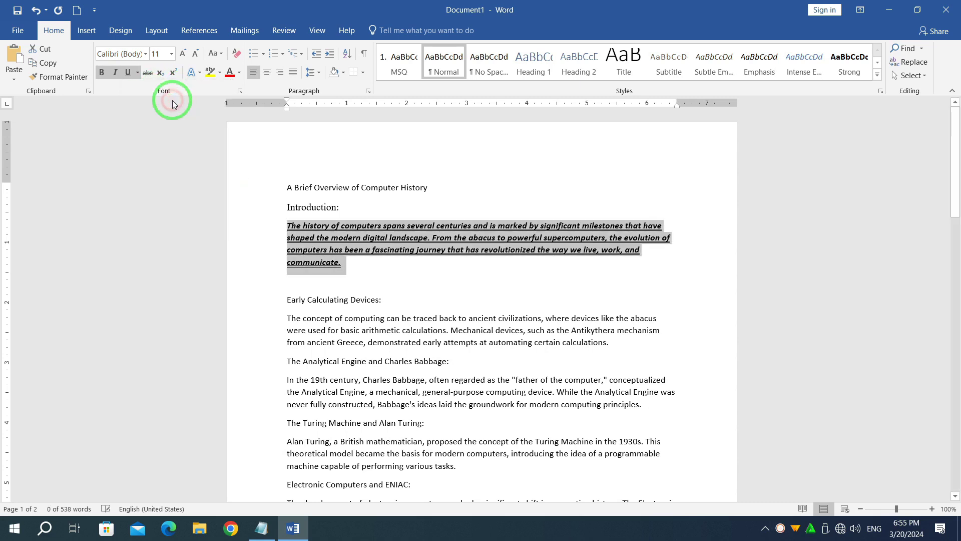
{"action": "left_click", "coordinate": [148, 73]}
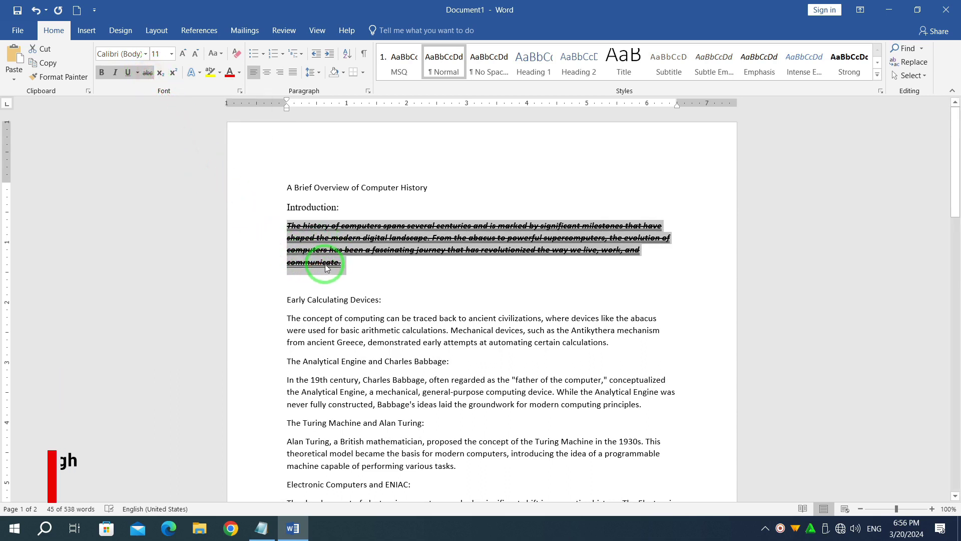
{"action": "left_click", "coordinate": [152, 80]}
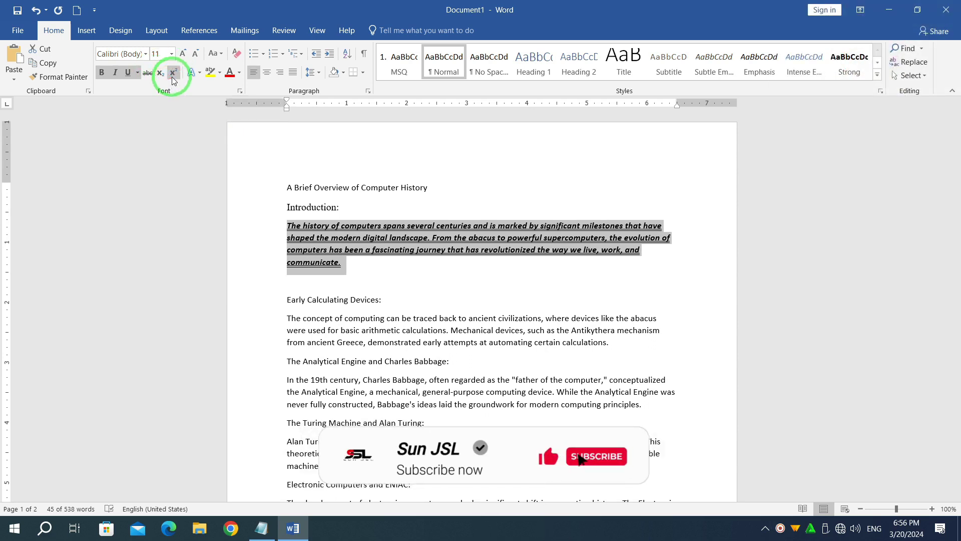
- Start a date line below the introduction with '21' followed by a superscript 'th'
{"action": "left_click", "coordinate": [296, 285]}
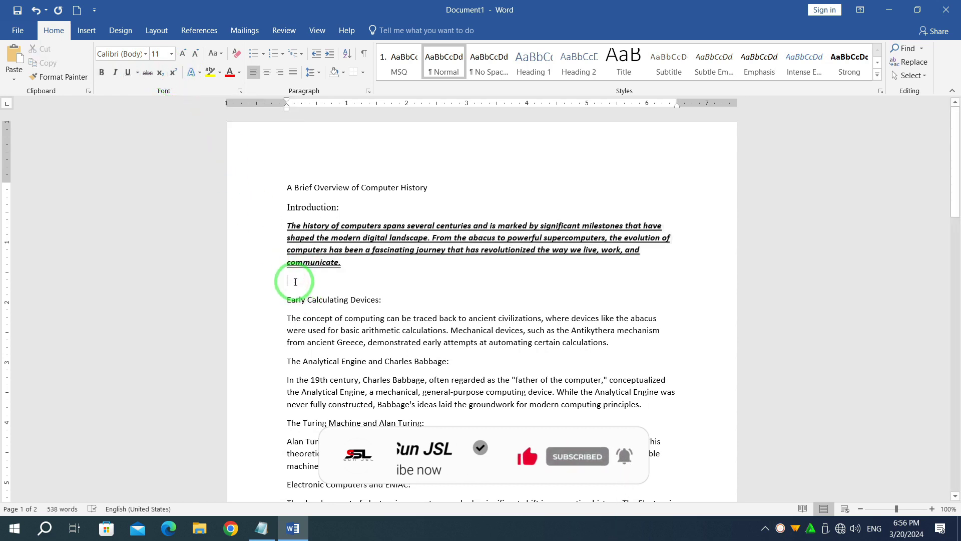
{"action": "type", "text": "2"}
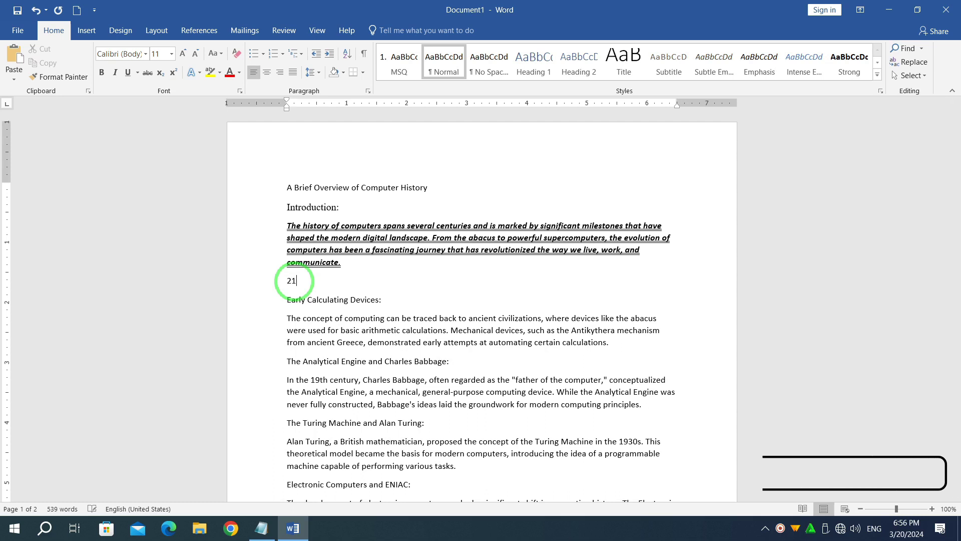
{"action": "type", "text": "1"}
{"action": "left_click", "coordinate": [290, 286]}
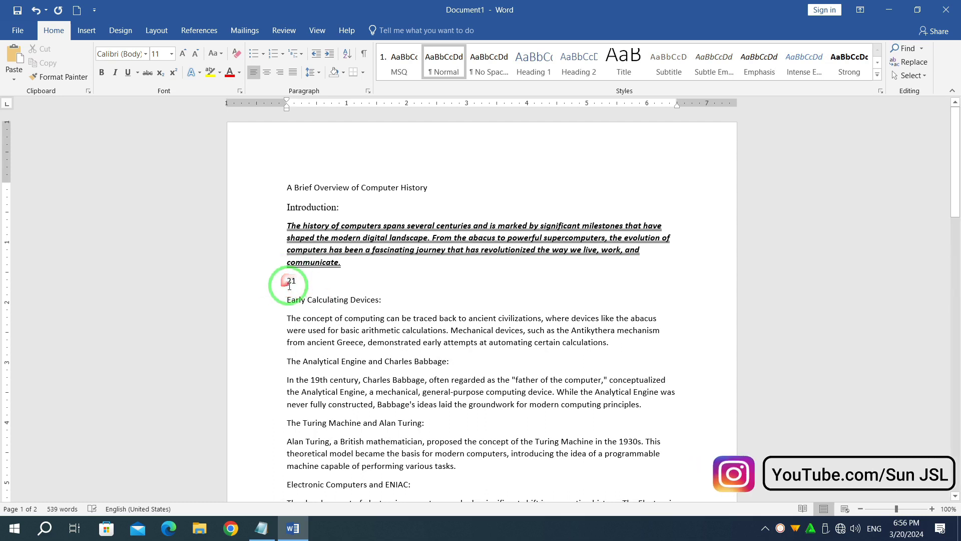
{"action": "left_click", "coordinate": [174, 74]}
{"action": "type", "text": "th match 2024"}
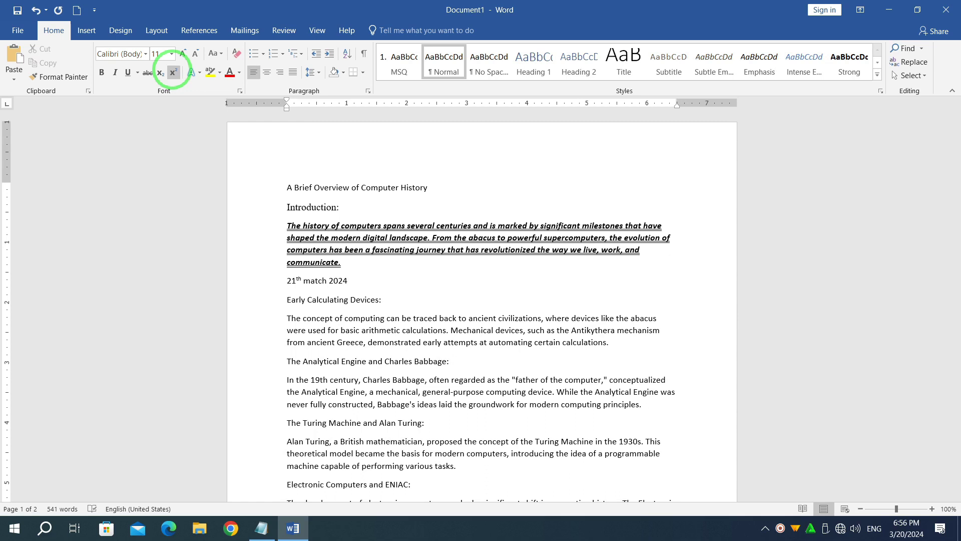
{"action": "left_click", "coordinate": [173, 72]}
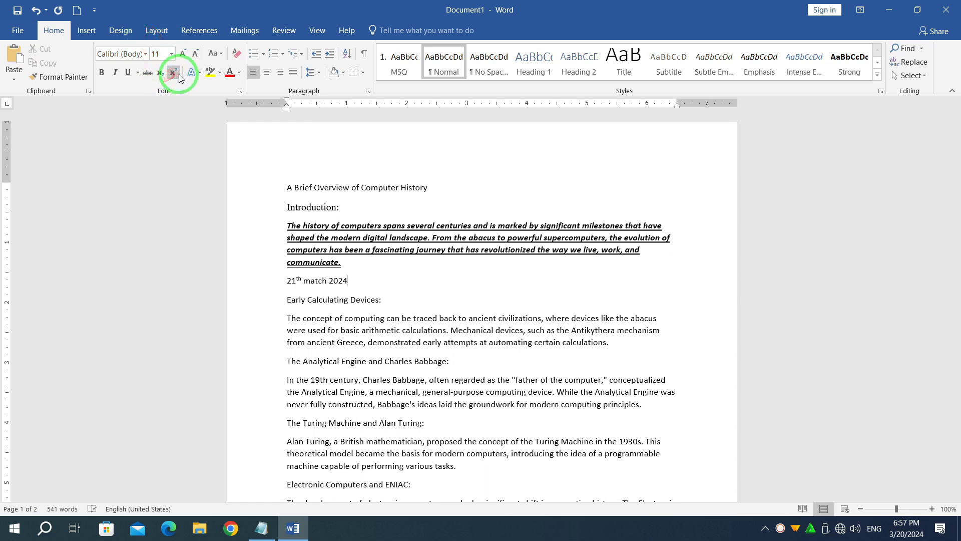
{"action": "left_click_drag", "start_coordinate": [379, 299], "coordinate": [287, 300]}
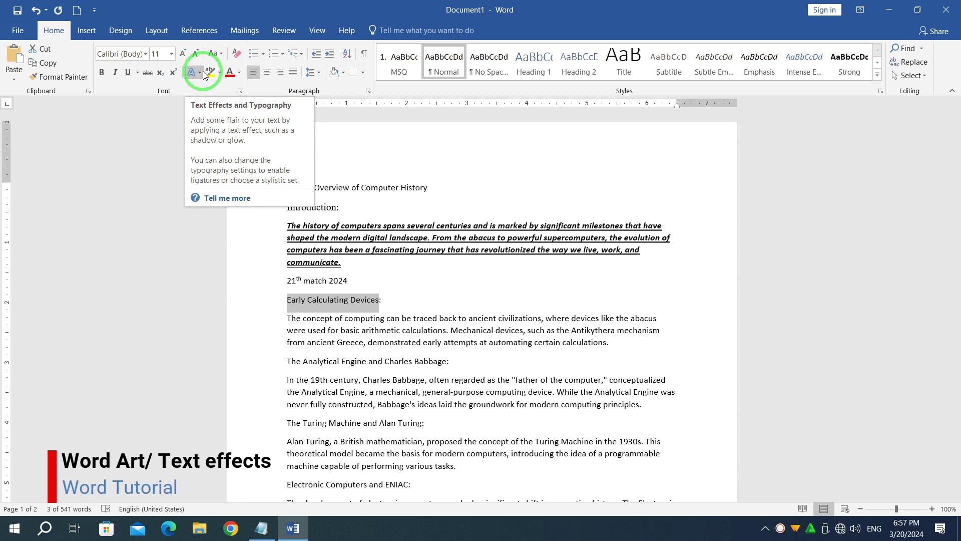
{"action": "left_click", "coordinate": [202, 72]}
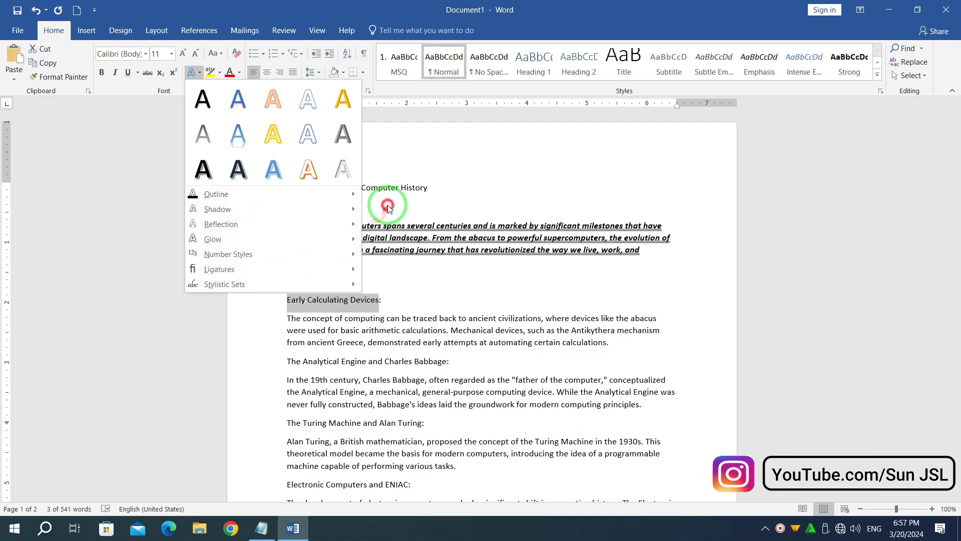
{"action": "left_click", "coordinate": [345, 191]}
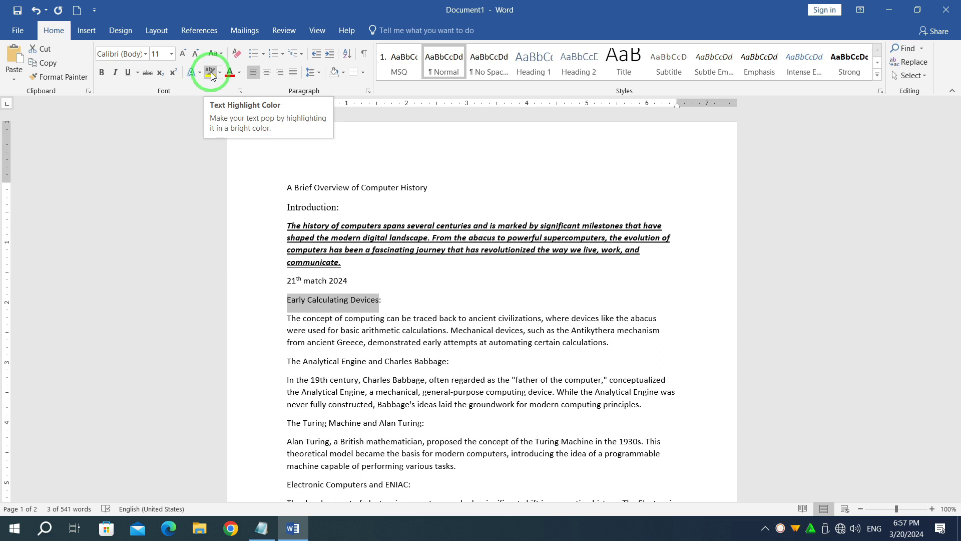
- Try a yellow highlight on the Early Calculating Devices heading and deselect to check it
{"action": "left_click", "coordinate": [211, 75]}
{"action": "left_click", "coordinate": [288, 298]}
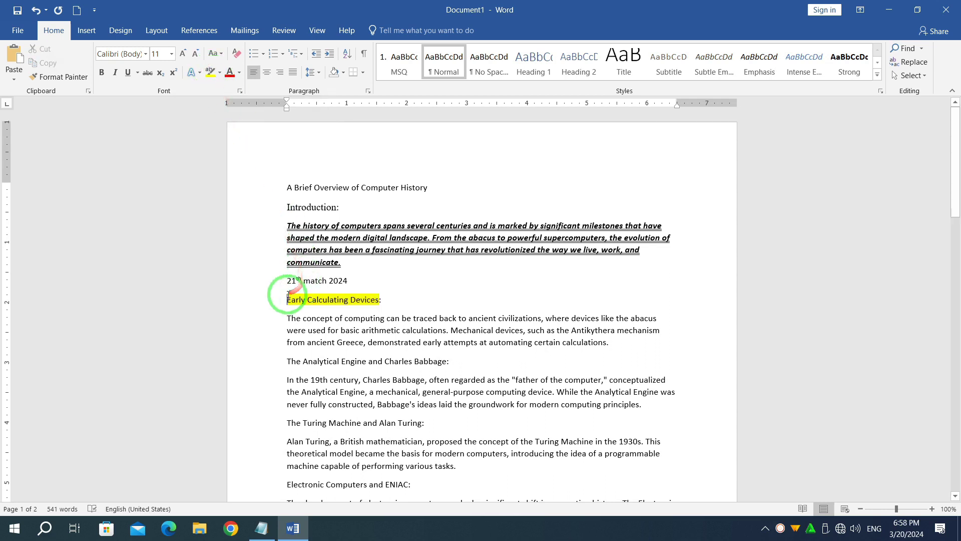
{"action": "left_click_drag", "start_coordinate": [288, 299], "coordinate": [380, 299]}
{"action": "left_click", "coordinate": [352, 330]}
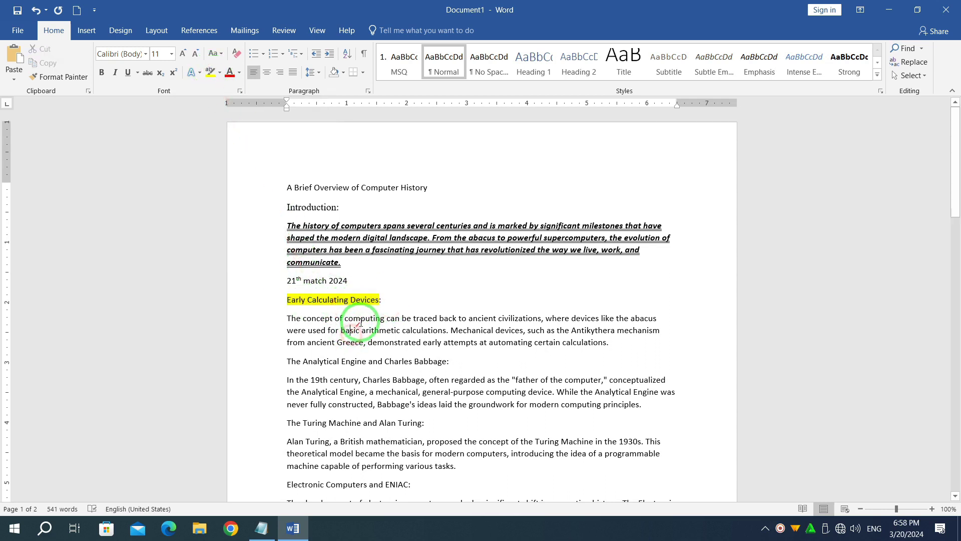
- Reselect Early Calculating Devices and change its highlight to Turquoise
{"action": "left_click_drag", "start_coordinate": [288, 299], "coordinate": [379, 299]}
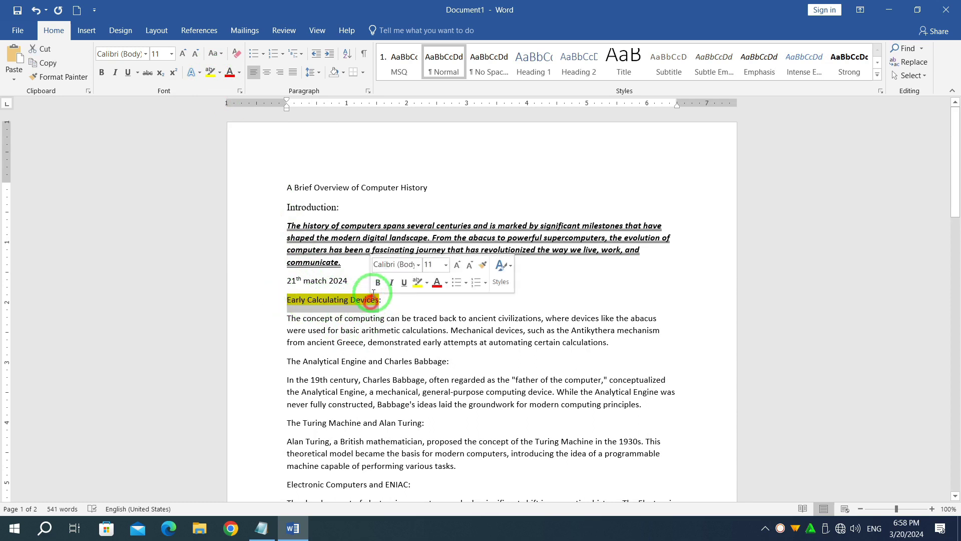
{"action": "left_click", "coordinate": [220, 71]}
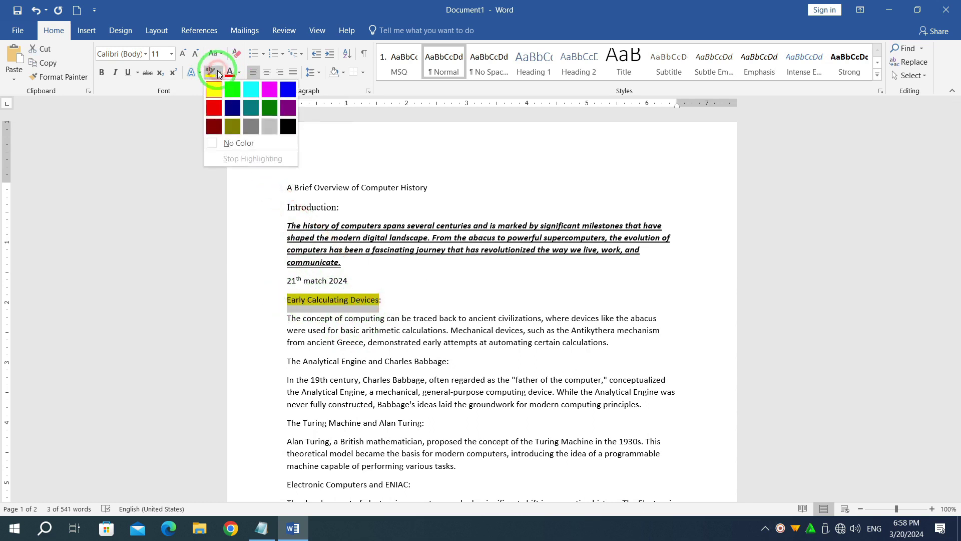
{"action": "left_click", "coordinate": [251, 89]}
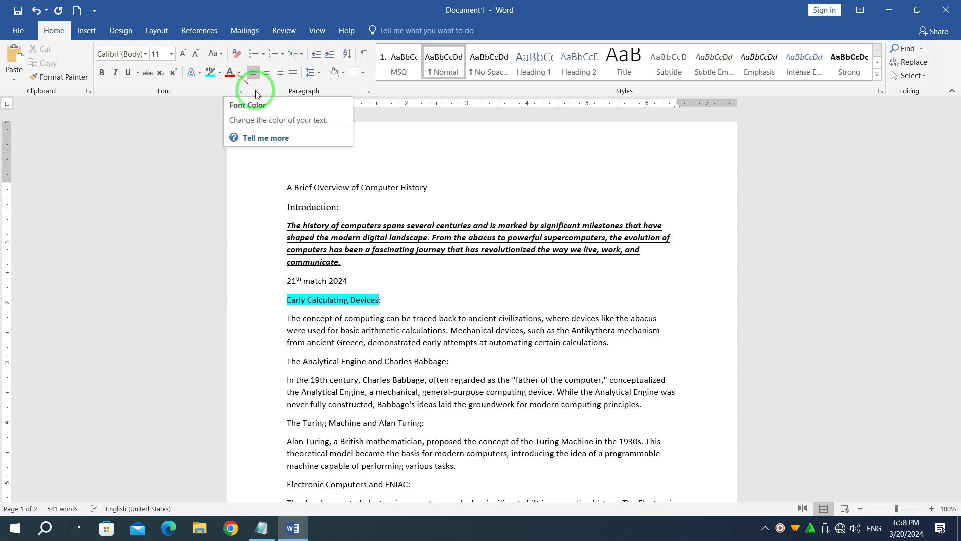
{"action": "left_click", "coordinate": [300, 205]}
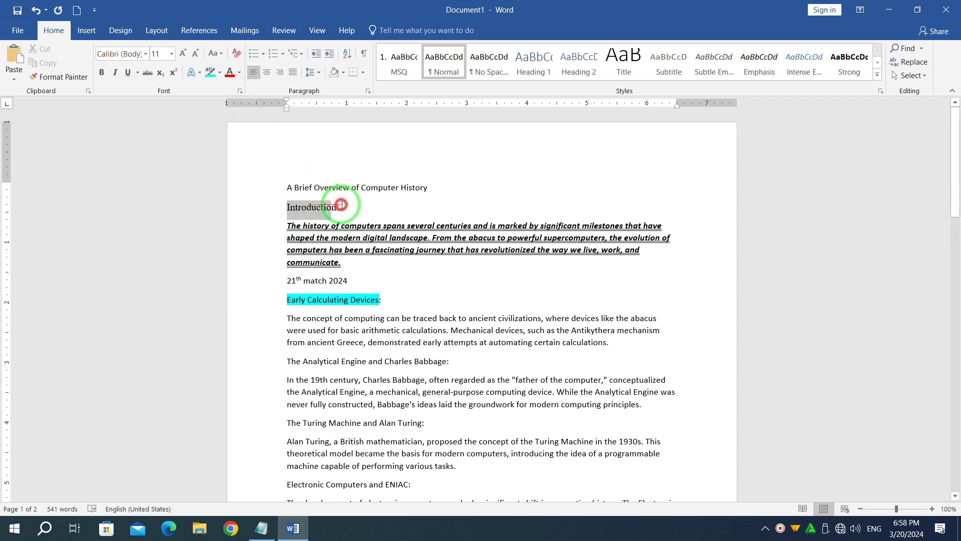
- Give the Introduction: heading a custom red font colour, RGB 234, 0, 0, via More Colors
{"action": "left_click_drag", "start_coordinate": [300, 205], "coordinate": [347, 208]}
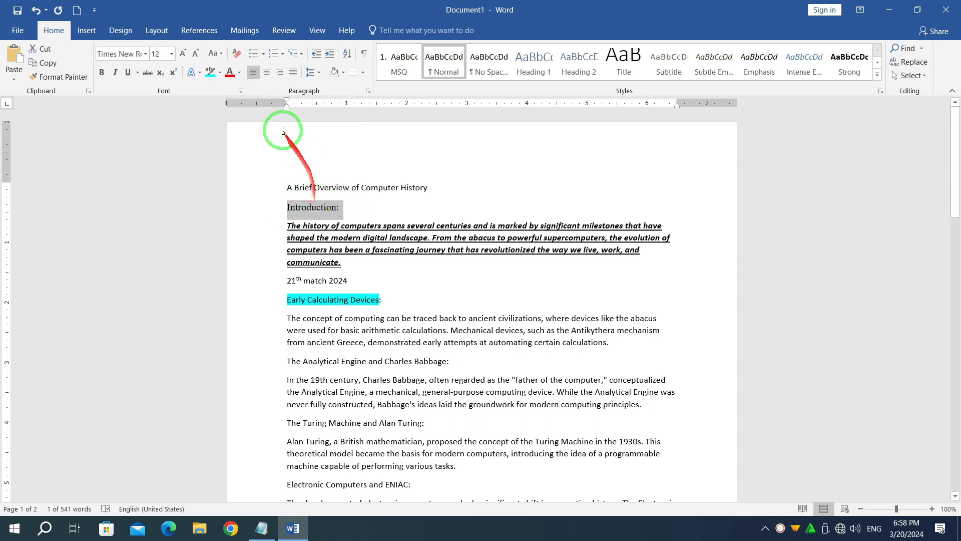
{"action": "left_click", "coordinate": [241, 73]}
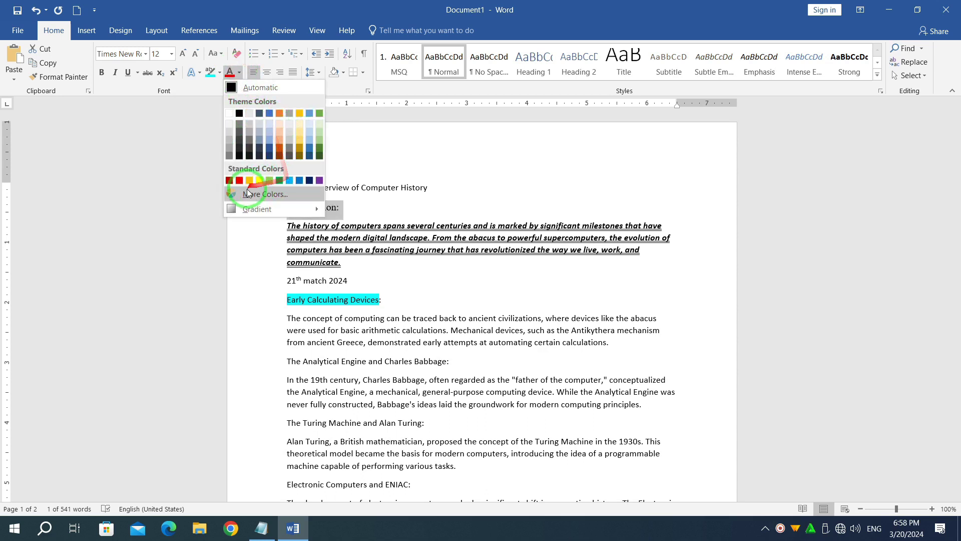
{"action": "left_click", "coordinate": [289, 193]}
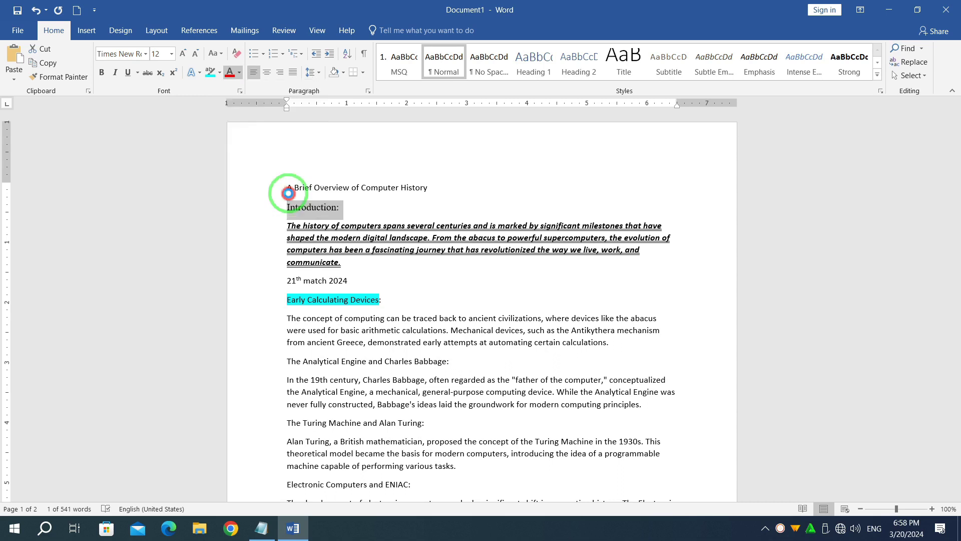
{"action": "mouse_move", "coordinate": [161, 123]}
{"action": "left_mouse_down"}
{"action": "mouse_move", "coordinate": [148, 130]}
{"action": "mouse_move", "coordinate": [156, 134]}
{"action": "left_mouse_up"}
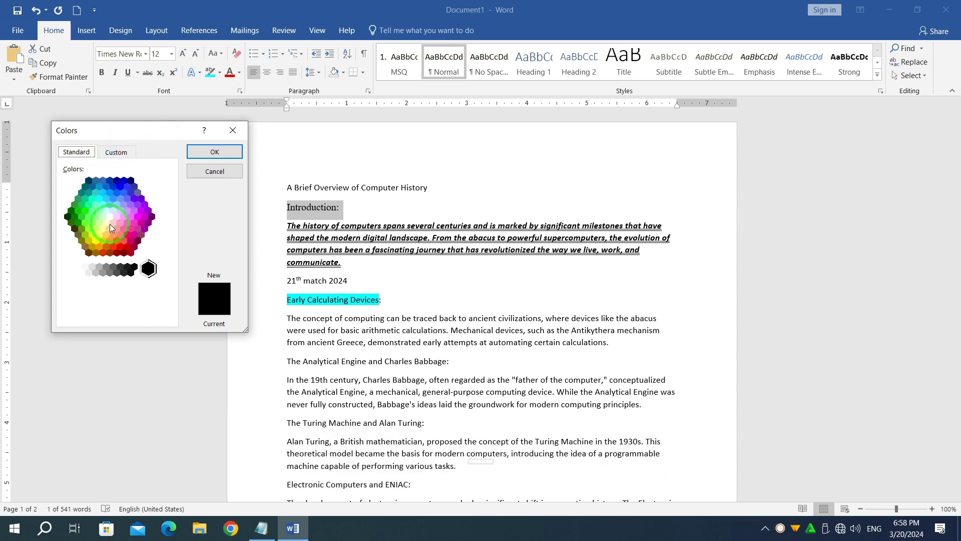
{"action": "left_click", "coordinate": [117, 153]}
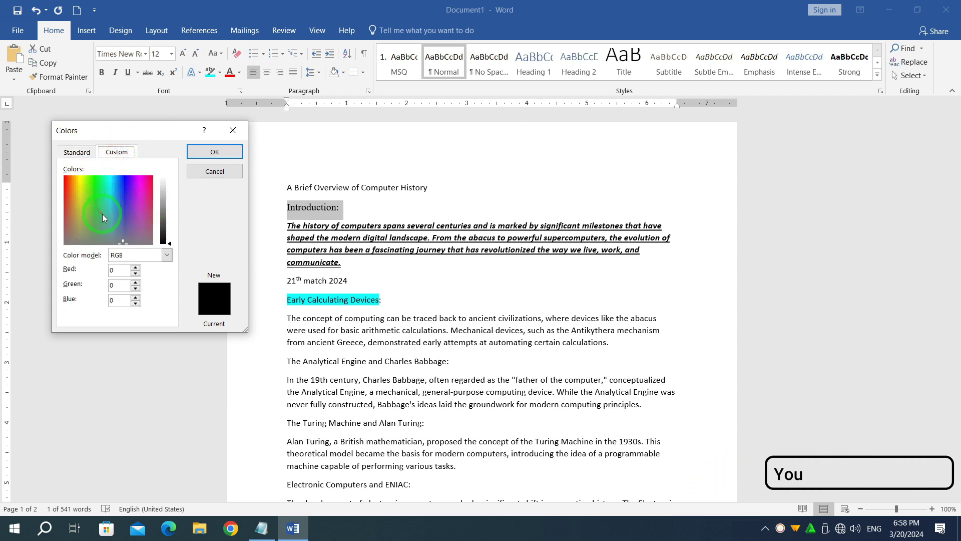
{"action": "left_click_drag", "start_coordinate": [102, 215], "coordinate": [100, 201]}
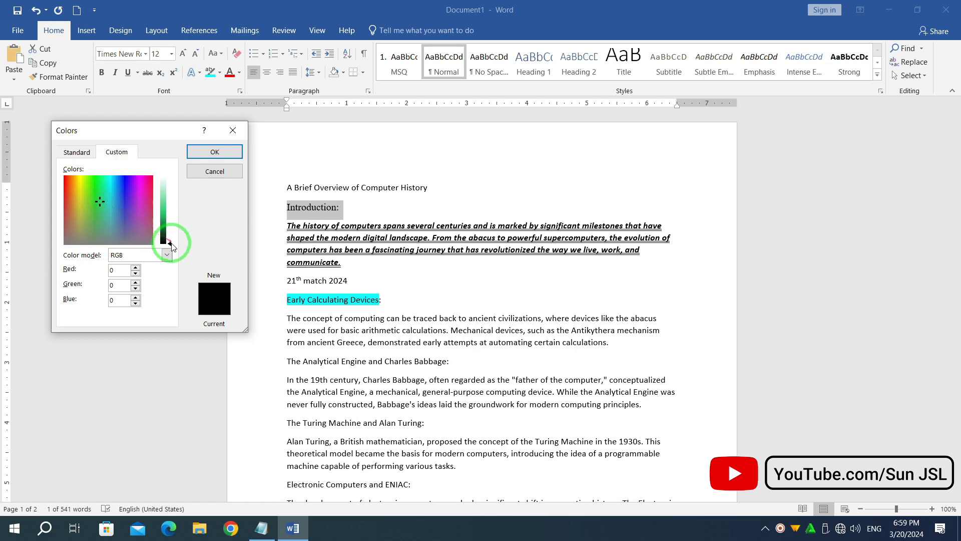
{"action": "left_click_drag", "start_coordinate": [171, 244], "coordinate": [171, 199]}
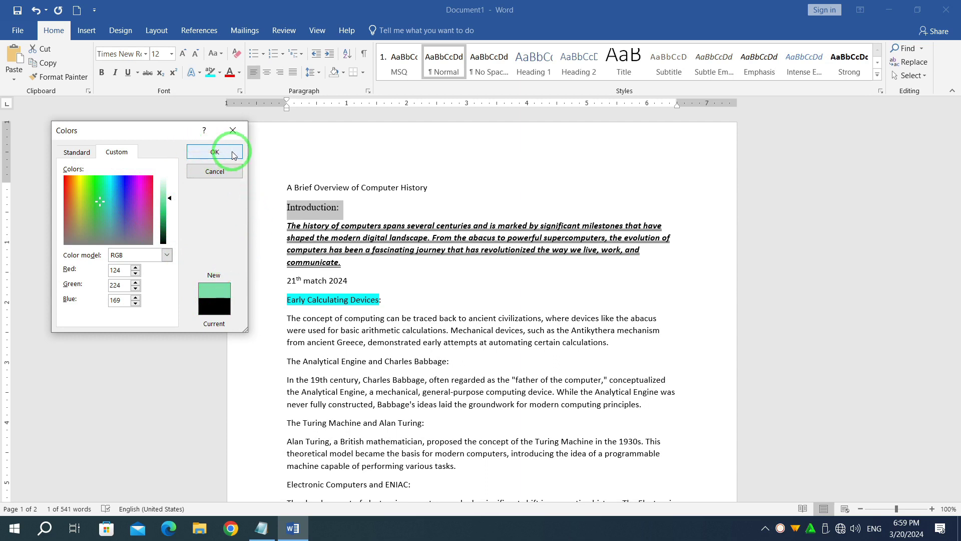
{"action": "left_click", "coordinate": [150, 177]}
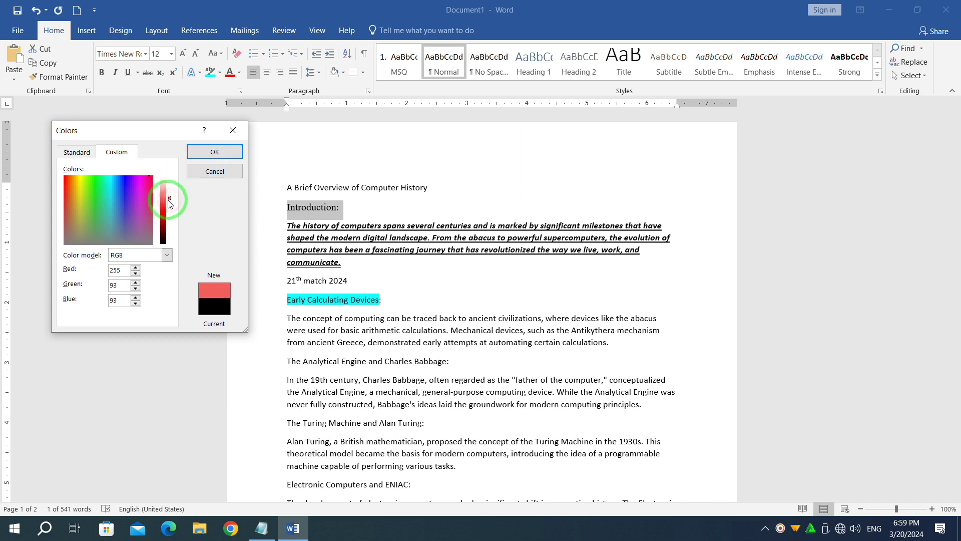
{"action": "left_click_drag", "start_coordinate": [171, 205], "coordinate": [170, 213]}
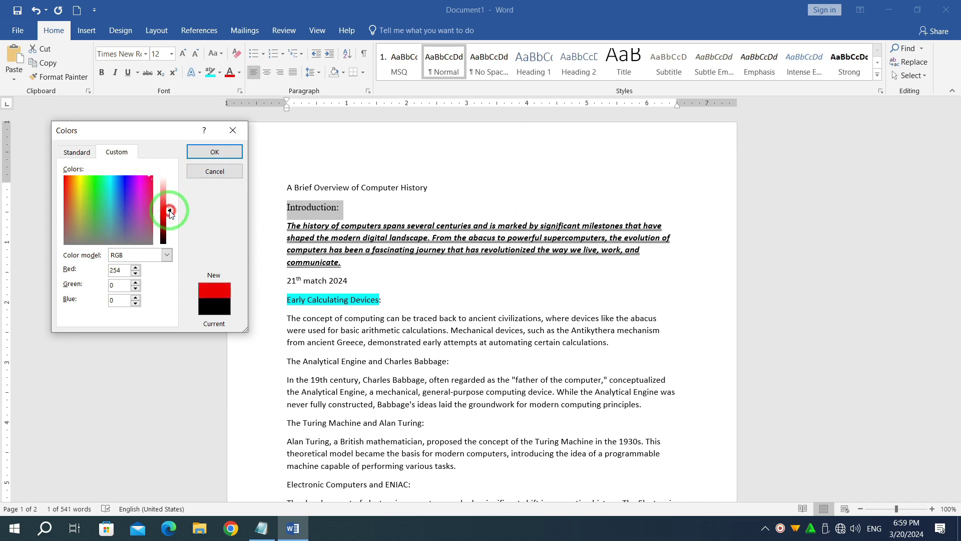
{"action": "left_click", "coordinate": [212, 154]}
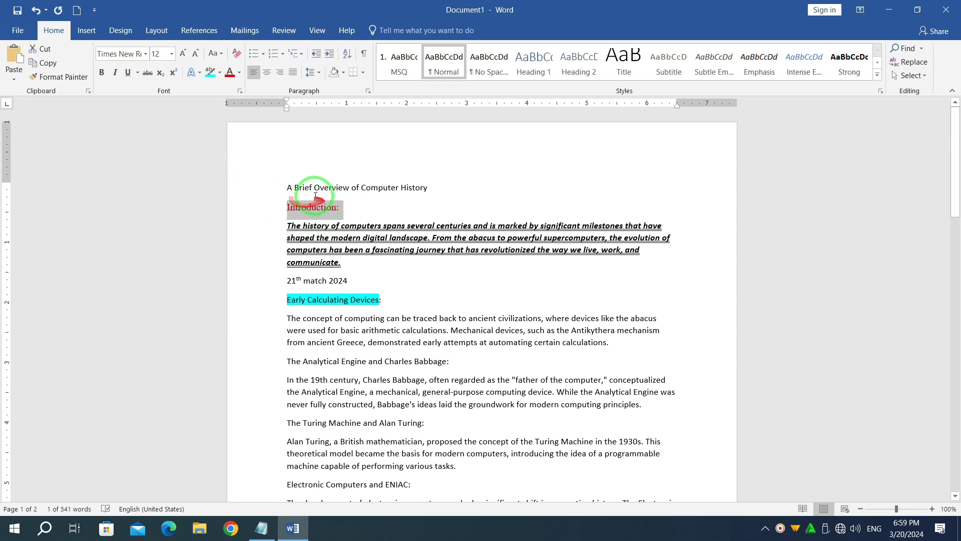
- Deselect the Introduction: heading to view its red colour and scroll down
{"action": "left_click", "coordinate": [299, 205]}
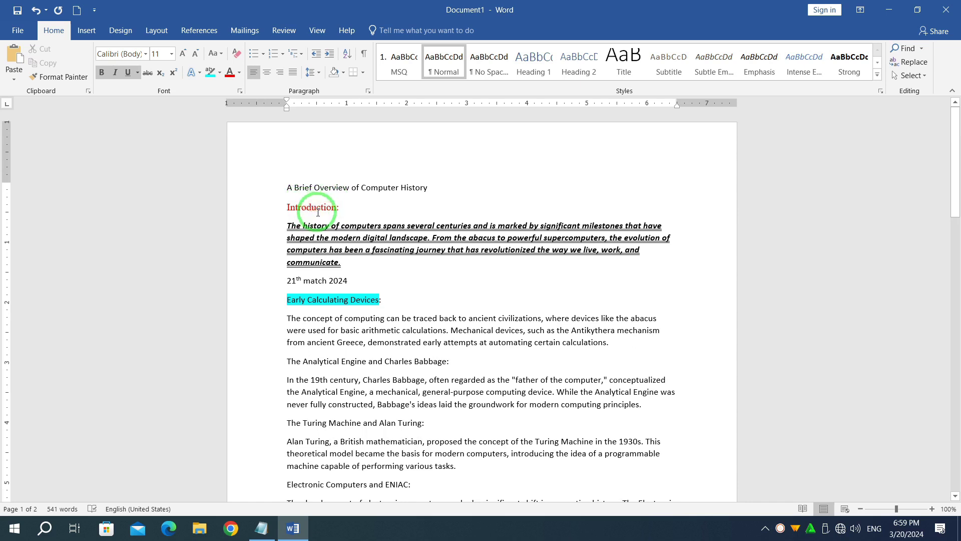
{"action": "left_click", "coordinate": [190, 95]}
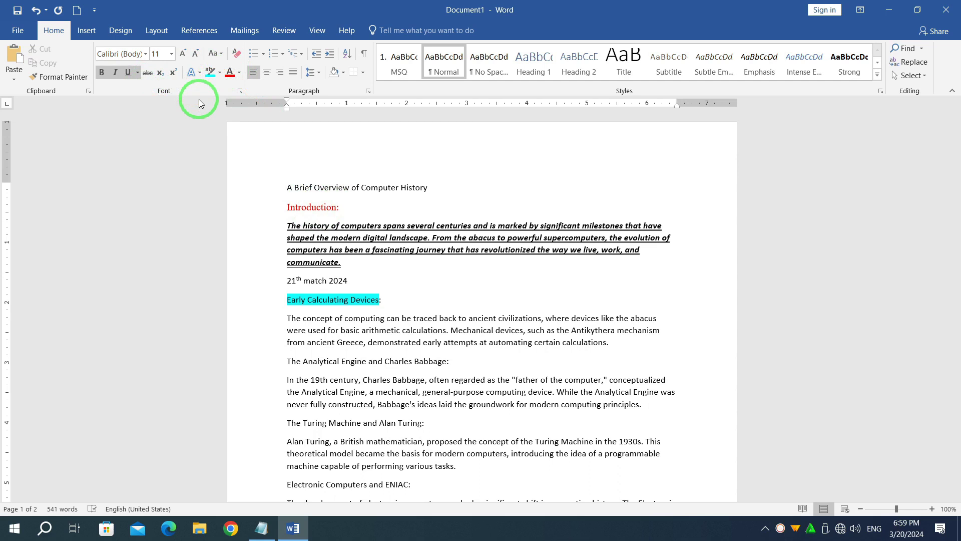
{"action": "left_click", "coordinate": [307, 89]}
{"action": "left_click", "coordinate": [298, 93]}
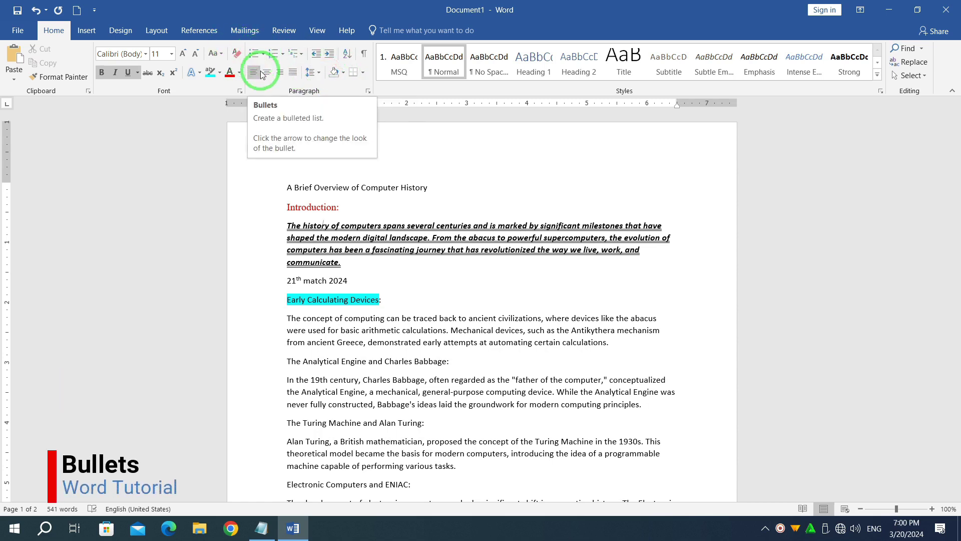
{"action": "scroll", "coordinate": [288, 240], "scroll_direction": "down", "scroll_amount": 3}
- Bullet the Analytical Engine, Turing Machine and ENIAC headings, then show the Bullet Library
{"action": "left_click_drag", "start_coordinate": [287, 240], "coordinate": [457, 244]}
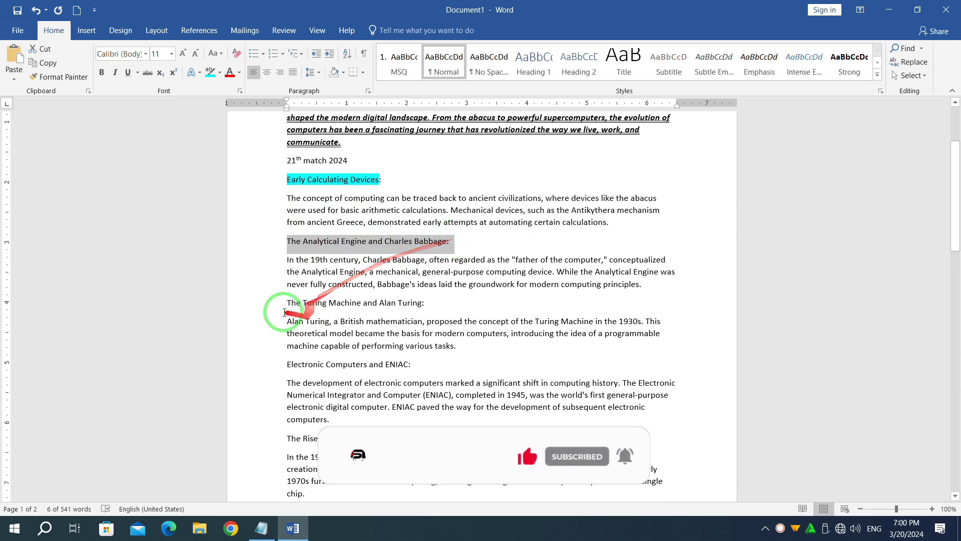
{"action": "left_click_drag", "start_coordinate": [287, 303], "coordinate": [430, 304]}
{"action": "left_click_drag", "start_coordinate": [287, 364], "coordinate": [415, 365]}
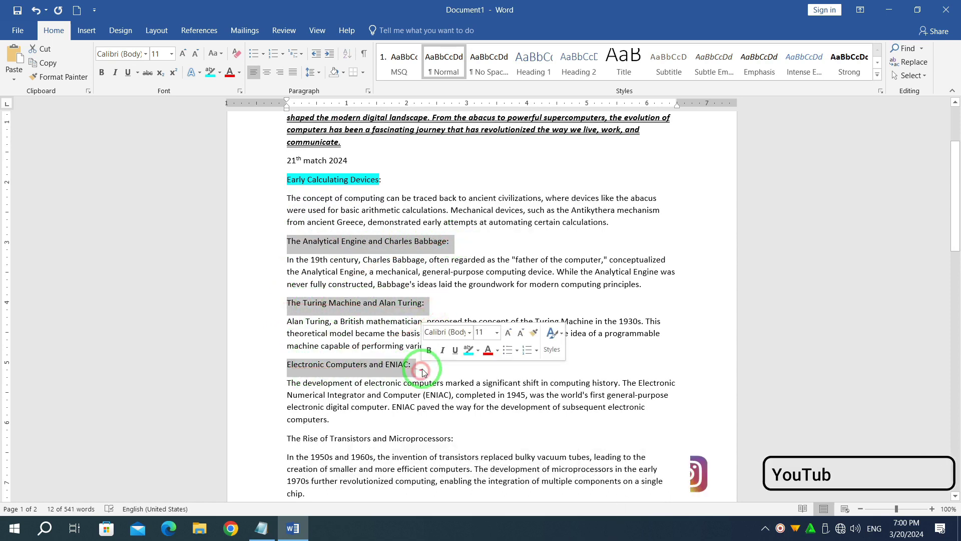
{"action": "left_click", "coordinate": [254, 55]}
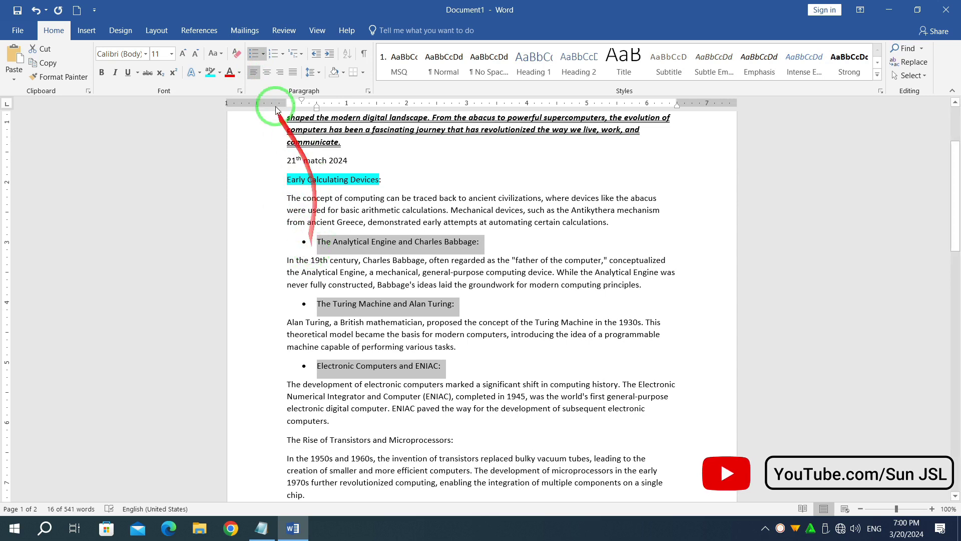
{"action": "left_click", "coordinate": [264, 55]}
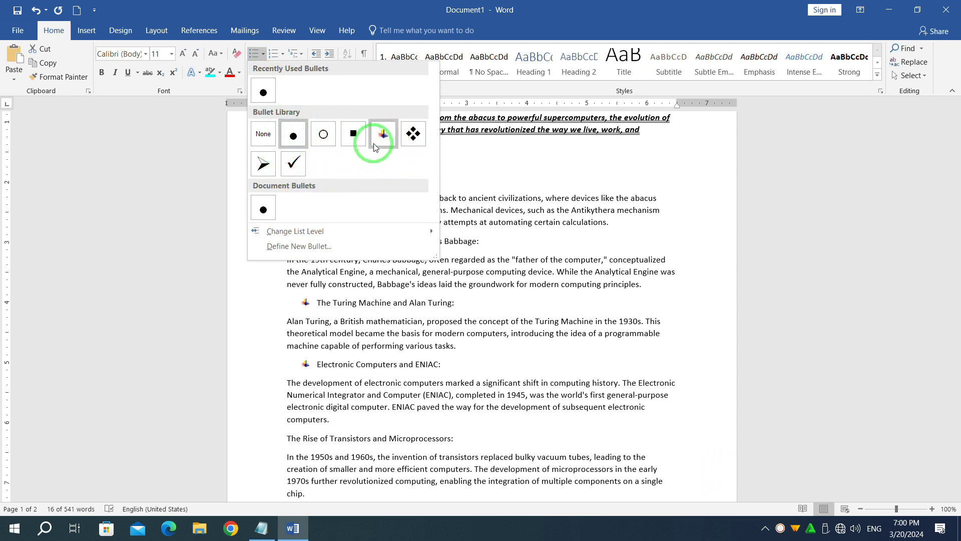
- Apply four-diamond bullets, then switch the three sub-headings to 1. 2. 3. numbering
{"action": "left_click", "coordinate": [413, 133]}
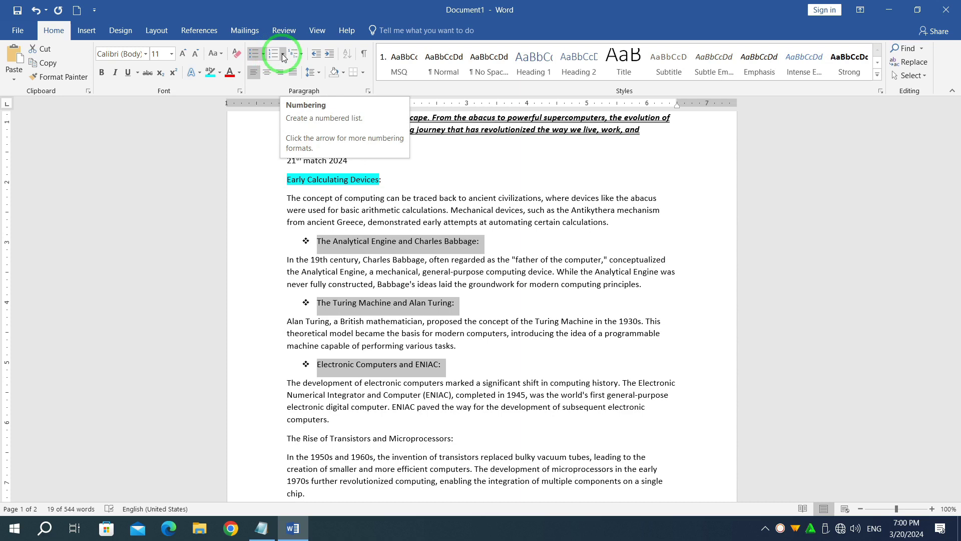
{"action": "left_click", "coordinate": [281, 54]}
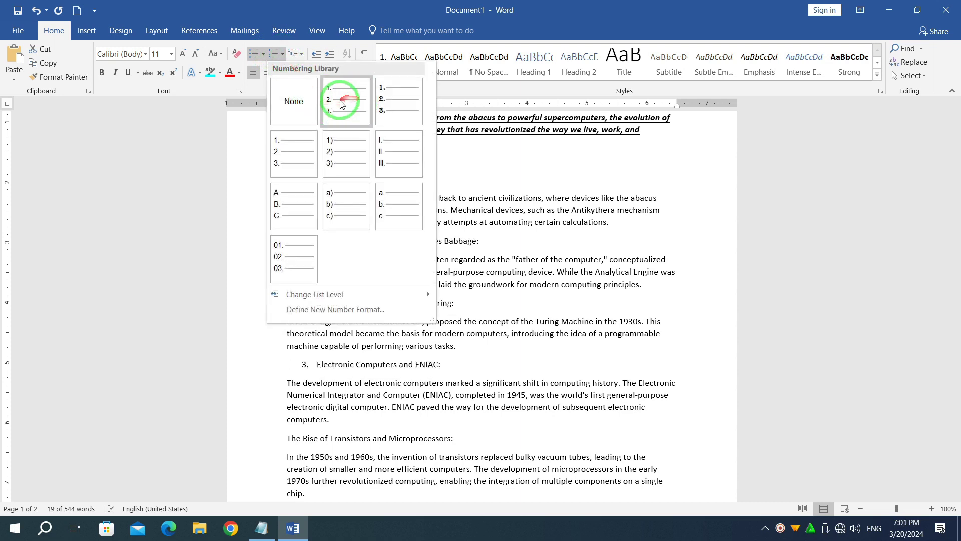
{"action": "left_click", "coordinate": [342, 104]}
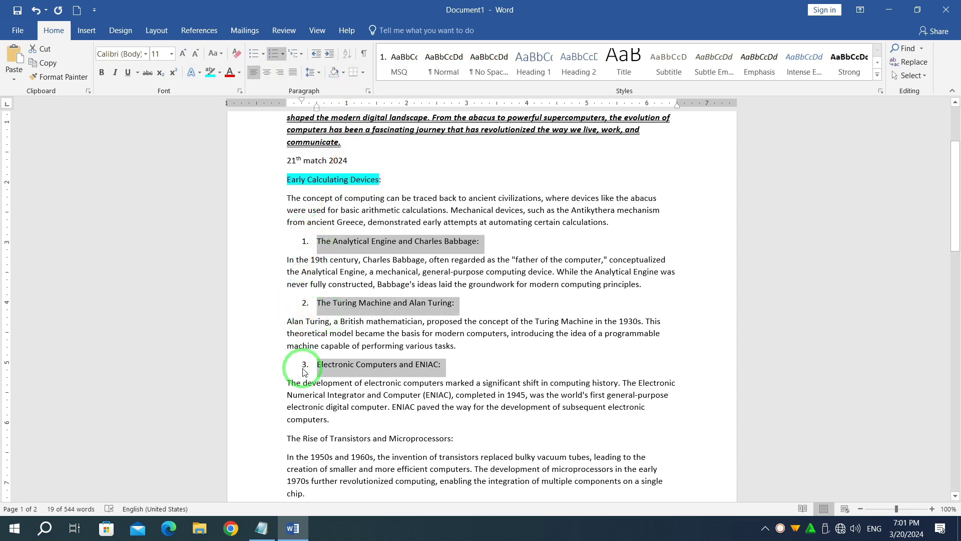
{"action": "left_click", "coordinate": [299, 54]}
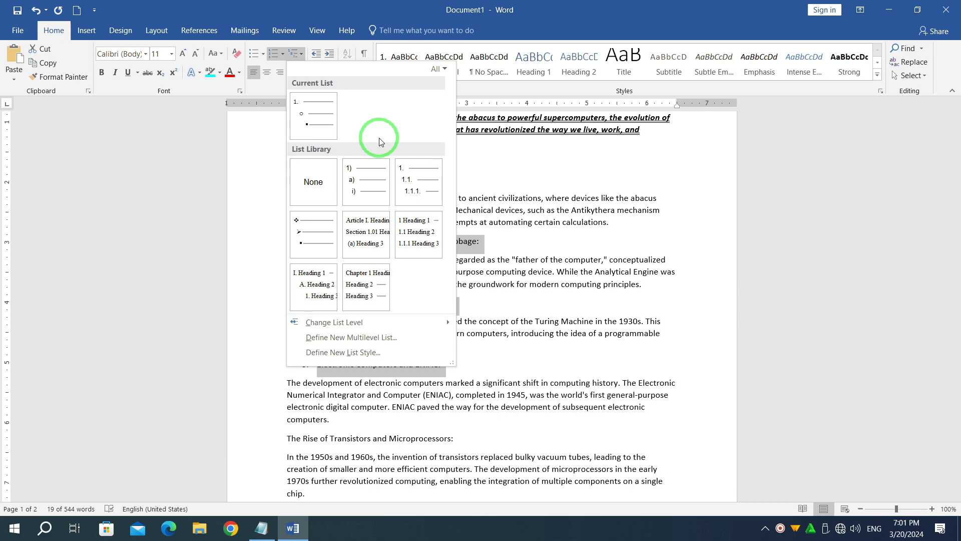
{"action": "left_click", "coordinate": [538, 135]}
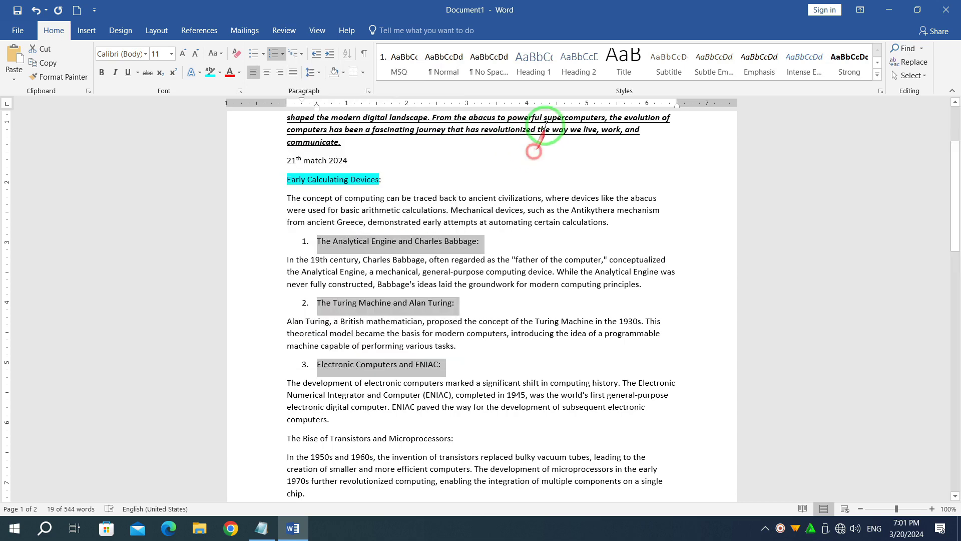
{"action": "left_click", "coordinate": [530, 65]}
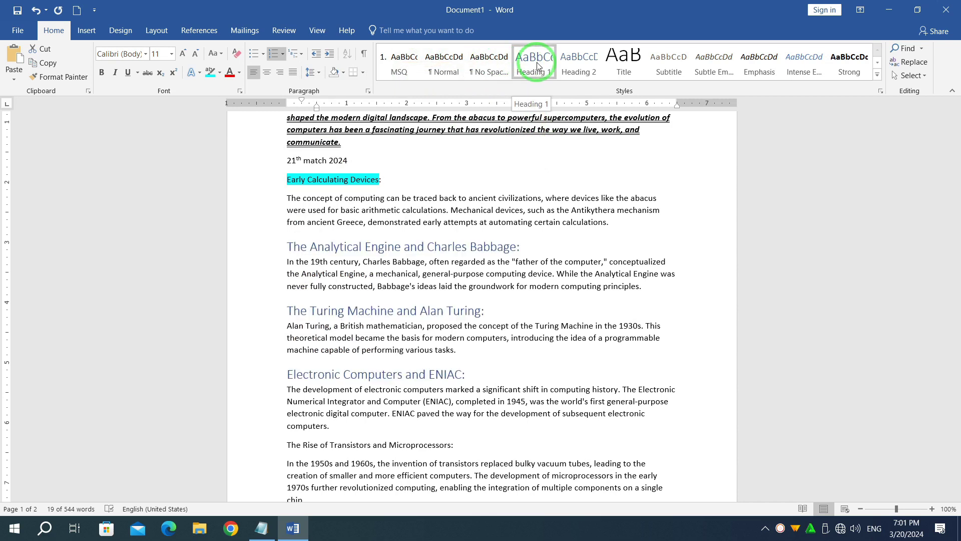
{"action": "left_click", "coordinate": [879, 74]}
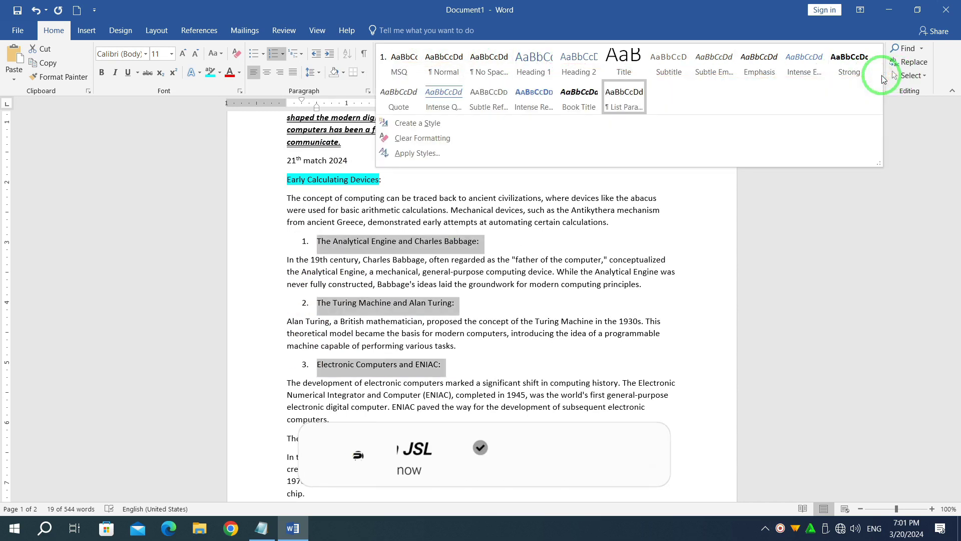
{"action": "left_click", "coordinate": [817, 203]}
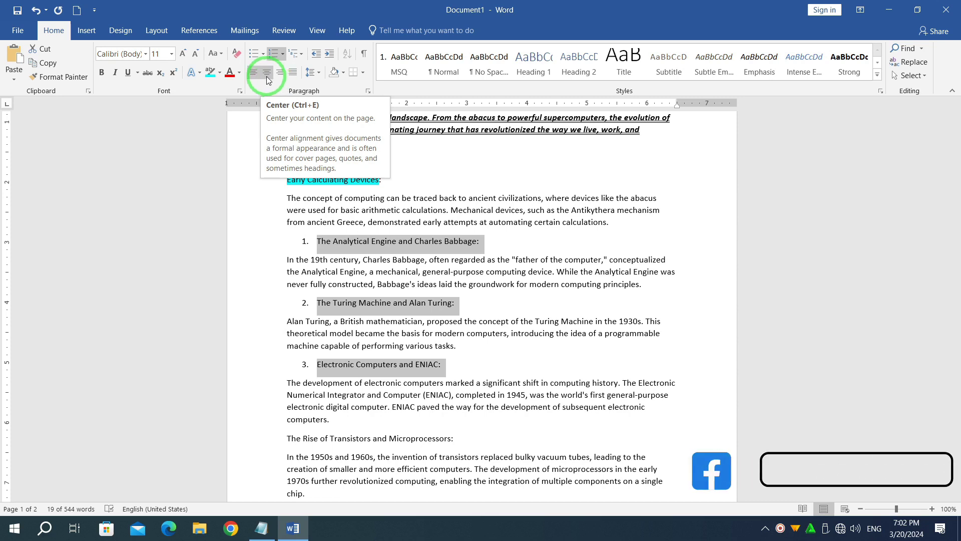
{"action": "left_click", "coordinate": [294, 194]}
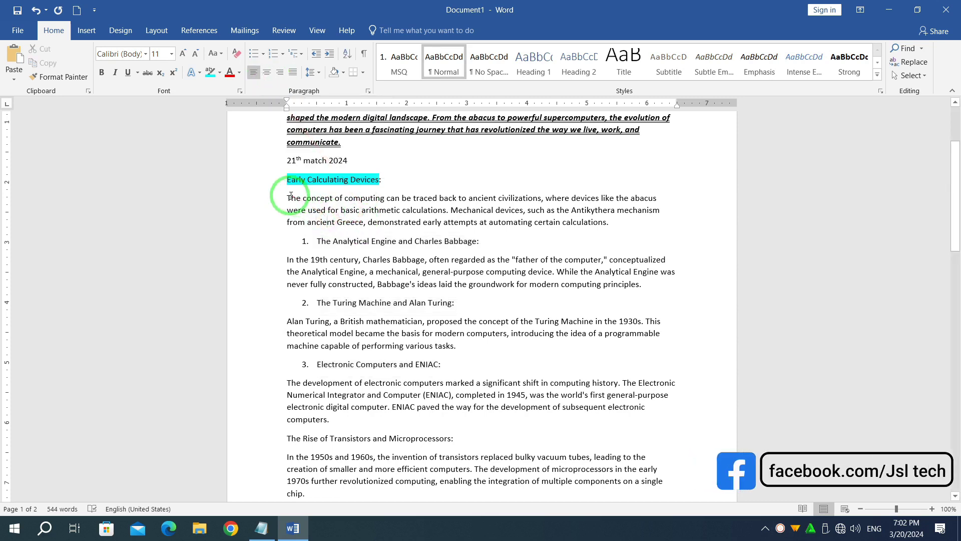
- Try Center and Align Right on 'The concept of computing' paragraph, then justify it
{"action": "left_click_drag", "start_coordinate": [288, 198], "coordinate": [627, 232]}
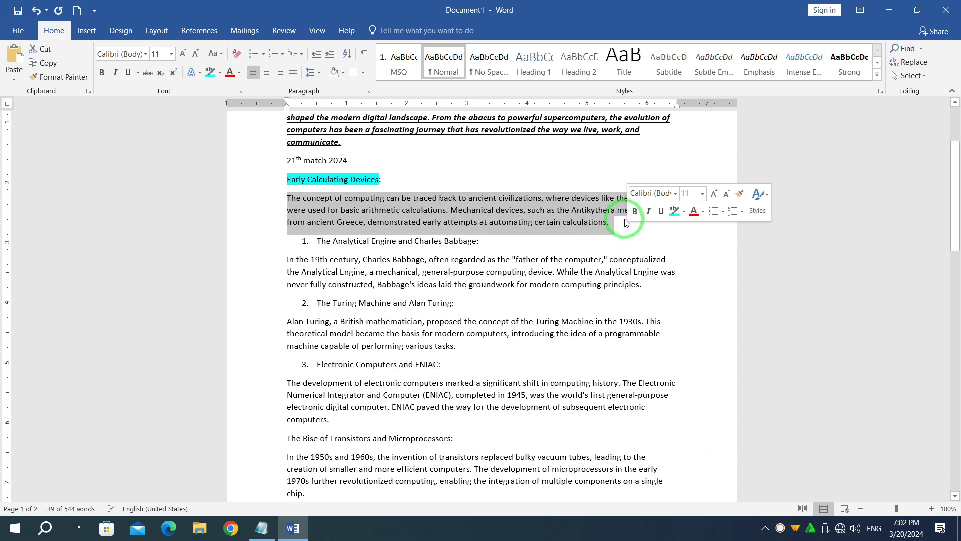
{"action": "left_click", "coordinate": [563, 208]}
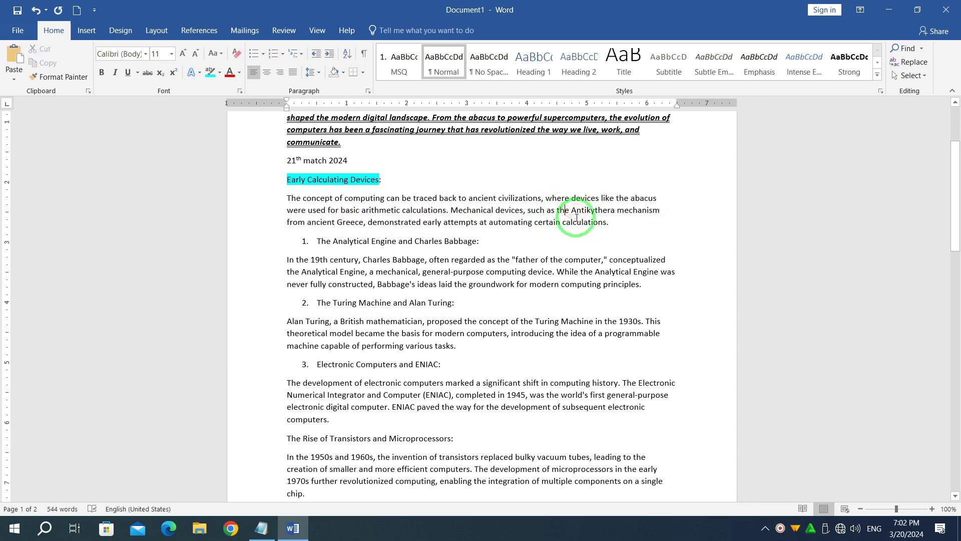
{"action": "left_click", "coordinate": [270, 74]}
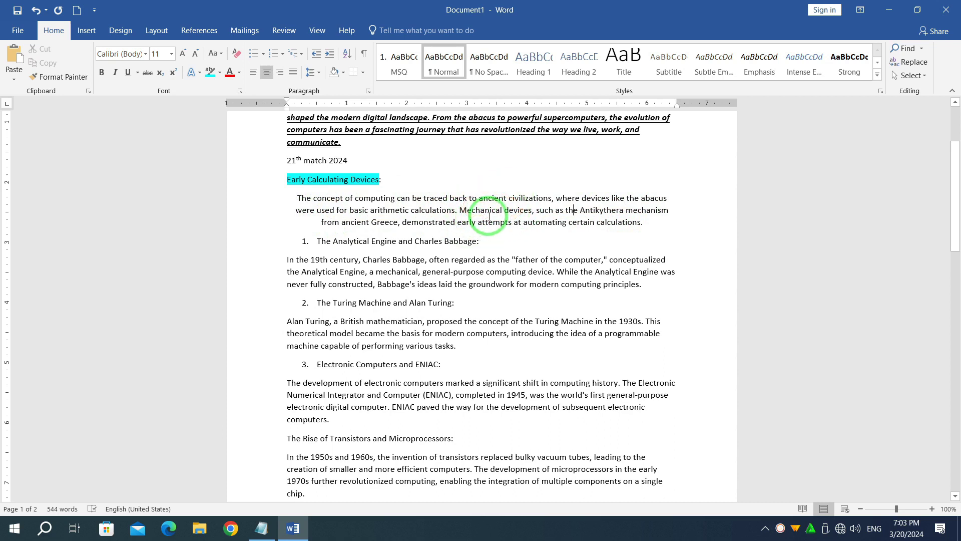
{"action": "left_click", "coordinate": [280, 73]}
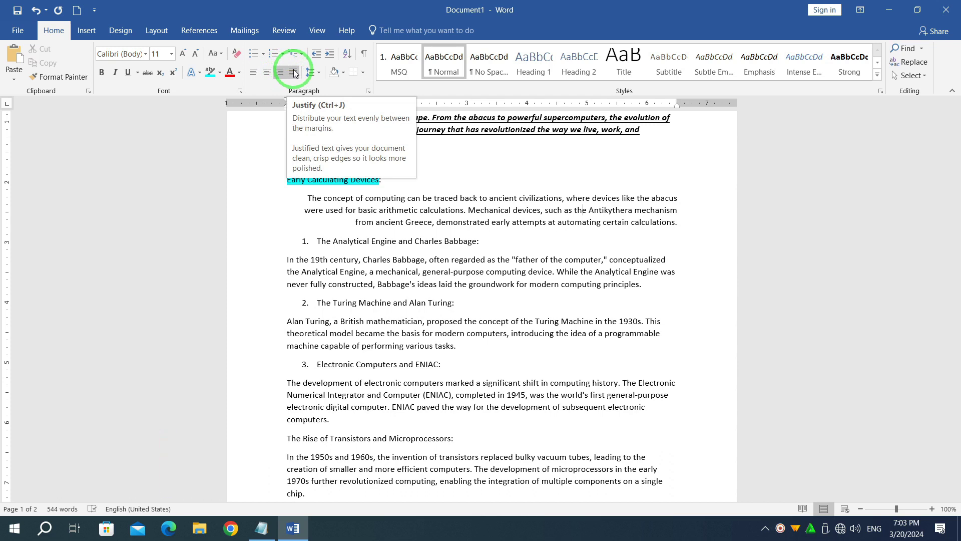
{"action": "left_click", "coordinate": [294, 73]}
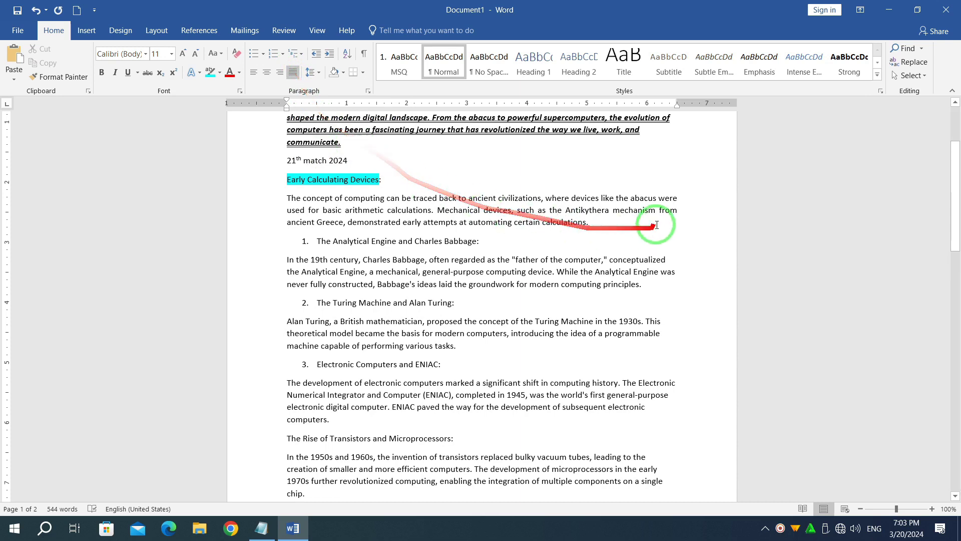
{"action": "mouse_move", "coordinate": [665, 216]}
{"action": "left_mouse_down"}
{"action": "mouse_move", "coordinate": [302, 219]}
{"action": "mouse_move", "coordinate": [621, 223]}
{"action": "left_mouse_up"}
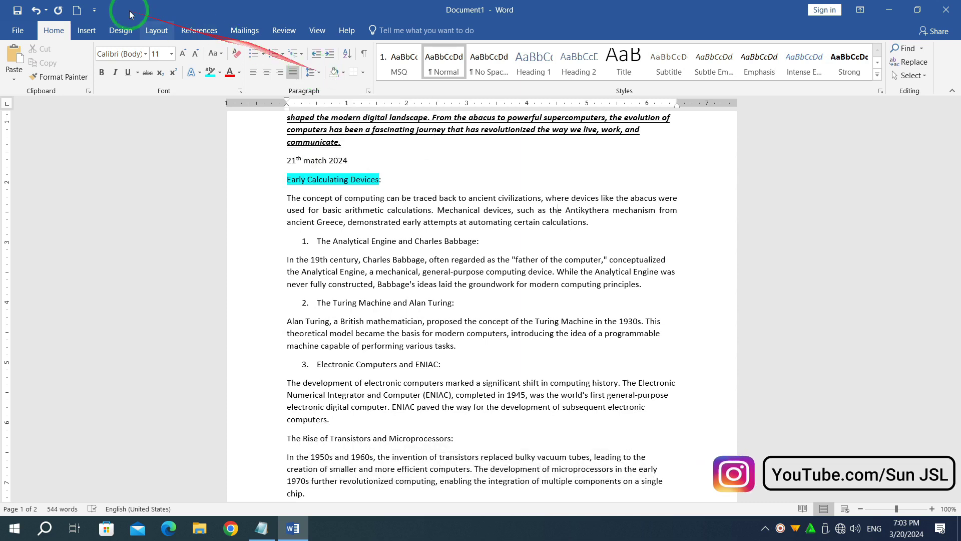
{"action": "left_click", "coordinate": [162, 32]}
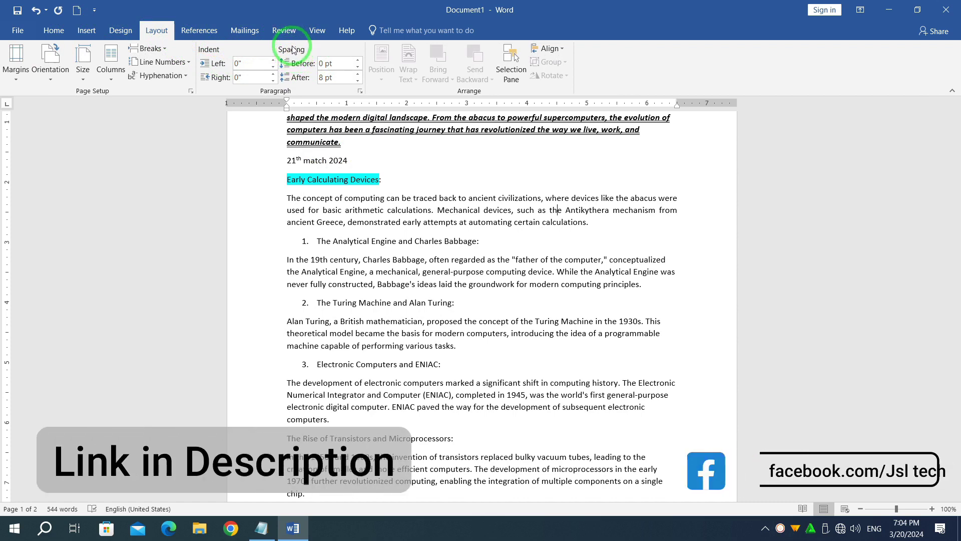
{"action": "left_click", "coordinate": [50, 31]}
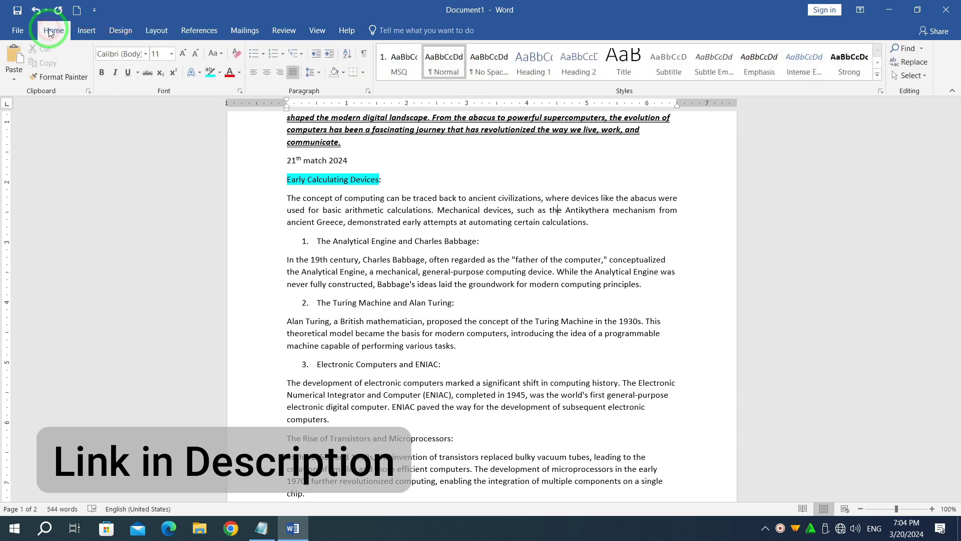
{"action": "left_click", "coordinate": [343, 74]}
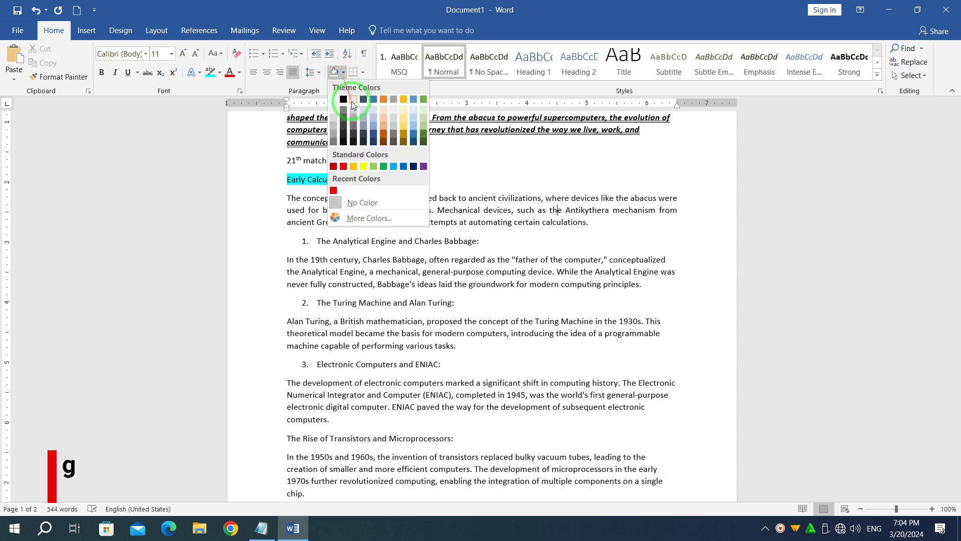
{"action": "left_click", "coordinate": [383, 122]}
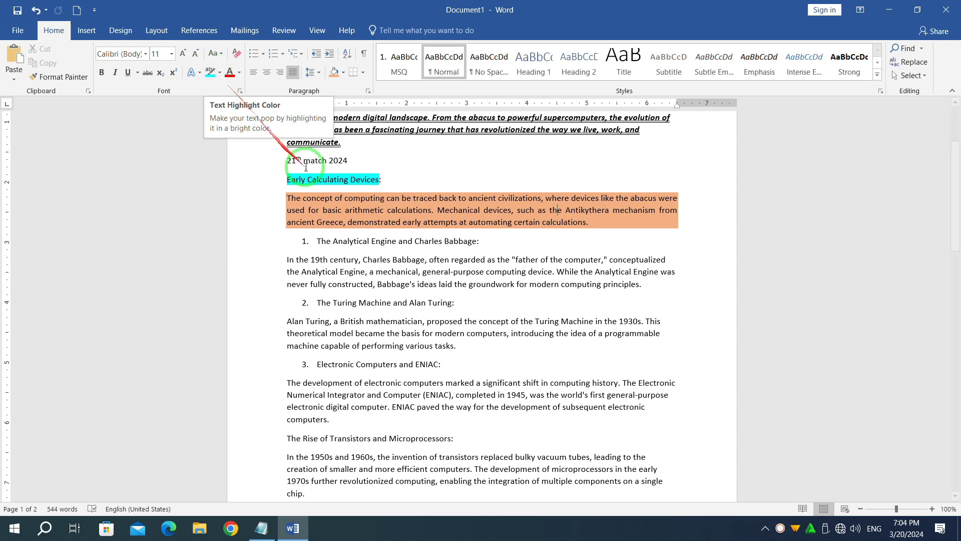
{"action": "mouse_move", "coordinate": [433, 197]}
{"action": "left_mouse_down"}
{"action": "mouse_move", "coordinate": [694, 194]}
{"action": "mouse_move", "coordinate": [293, 192]}
{"action": "left_mouse_up"}
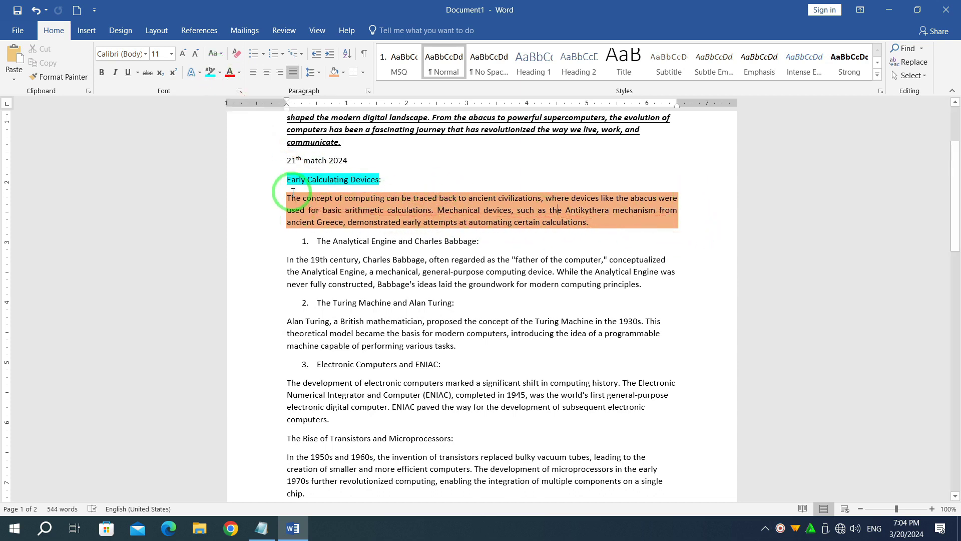
{"action": "left_click", "coordinate": [342, 74]}
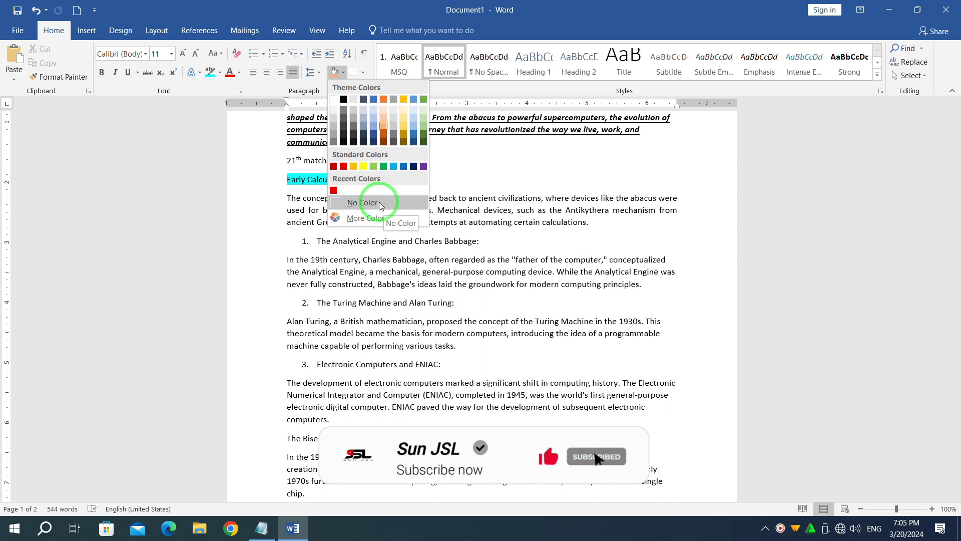
{"action": "left_click", "coordinate": [380, 203]}
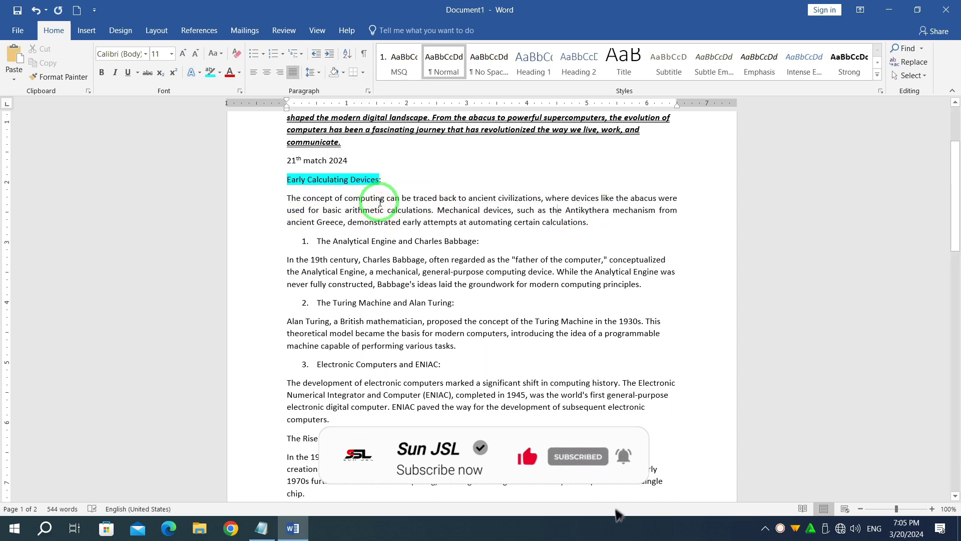
- Apply All Borders to box 'The concept of computing' paragraph
{"action": "left_click", "coordinate": [363, 72]}
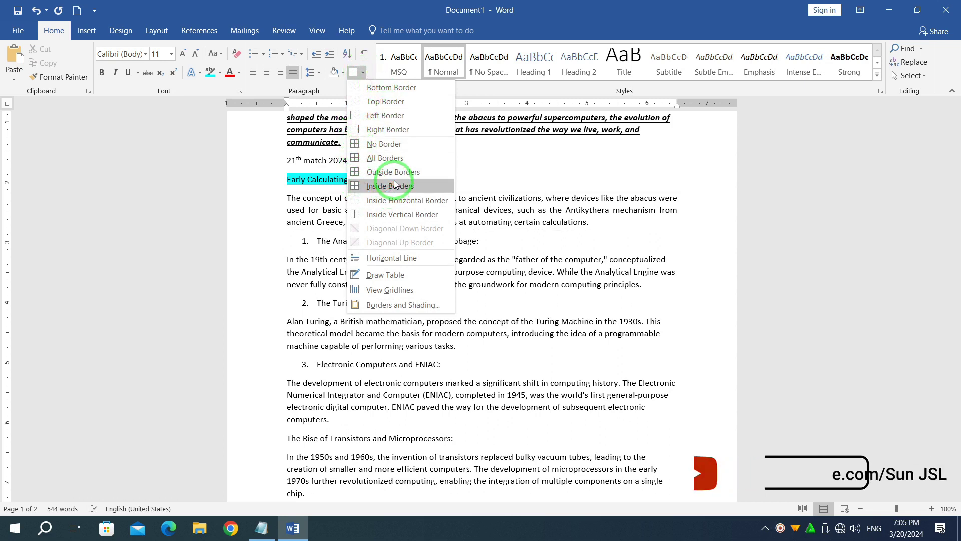
{"action": "left_click_drag", "start_coordinate": [402, 178], "coordinate": [388, 106]}
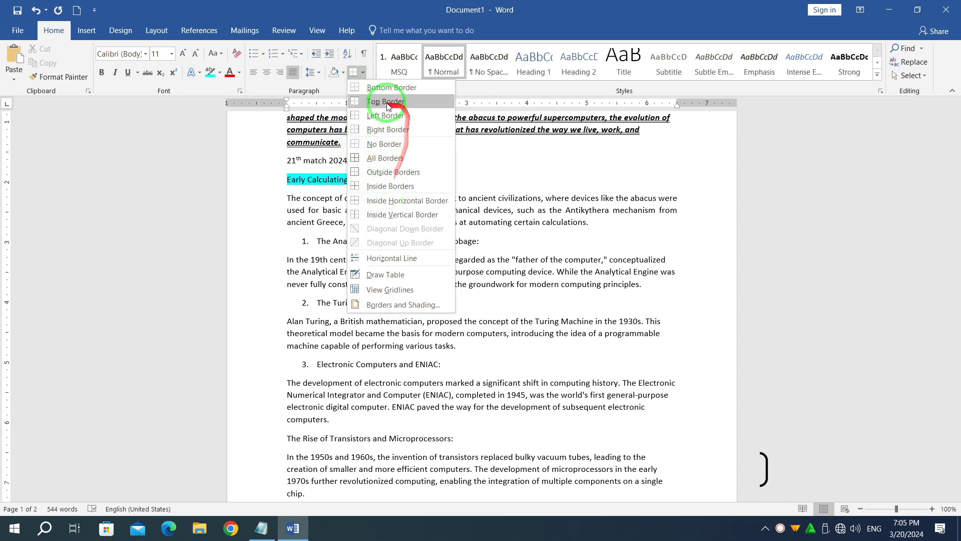
{"action": "left_click", "coordinate": [384, 158]}
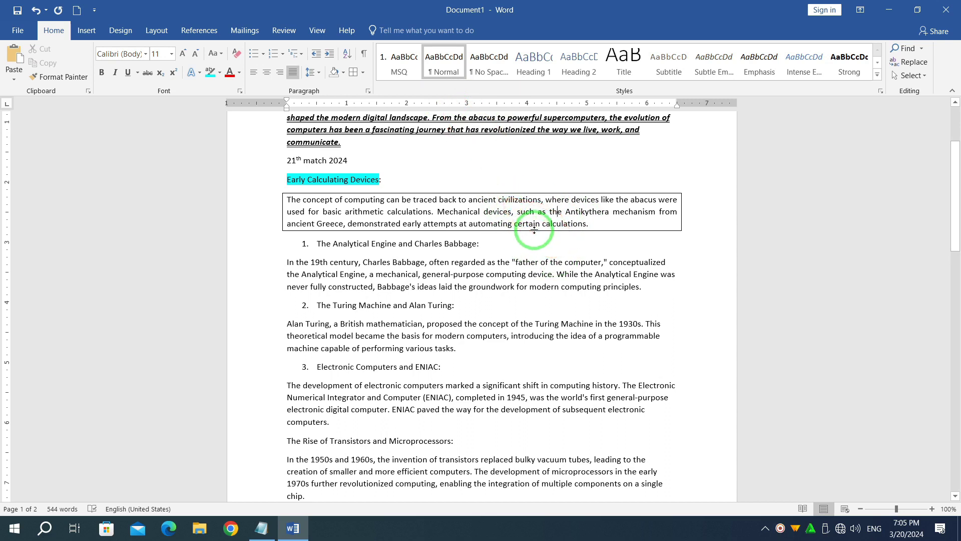
{"action": "left_click", "coordinate": [903, 89]}
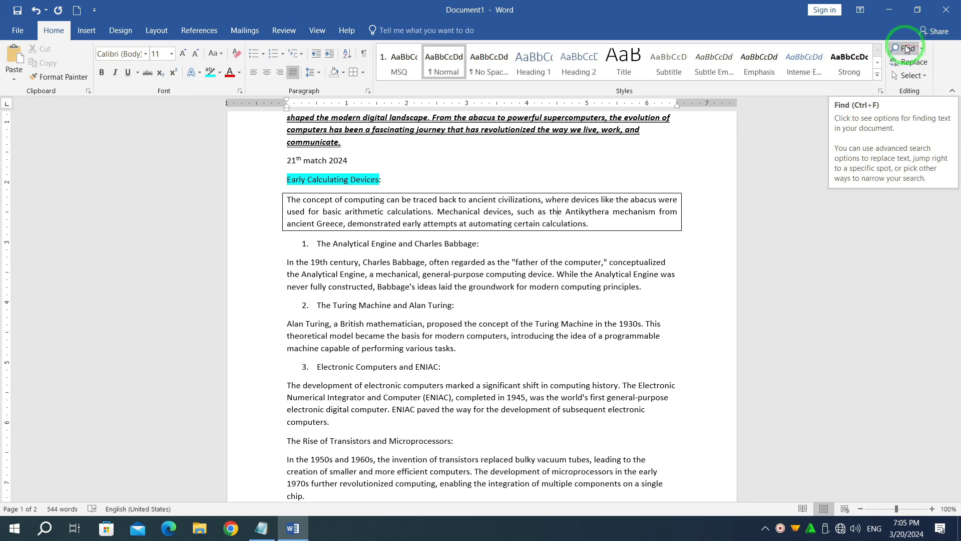
{"action": "left_click", "coordinate": [907, 48]}
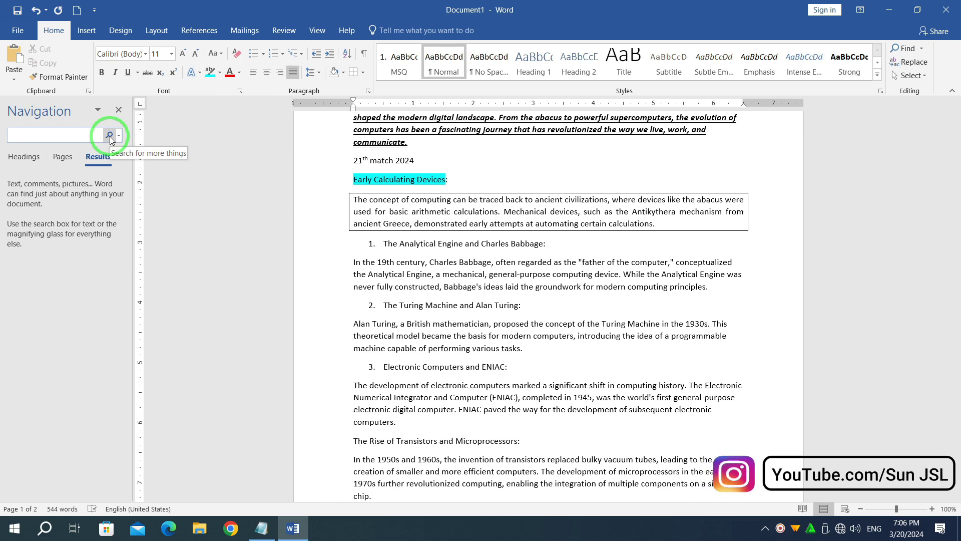
{"action": "left_click", "coordinate": [119, 110]}
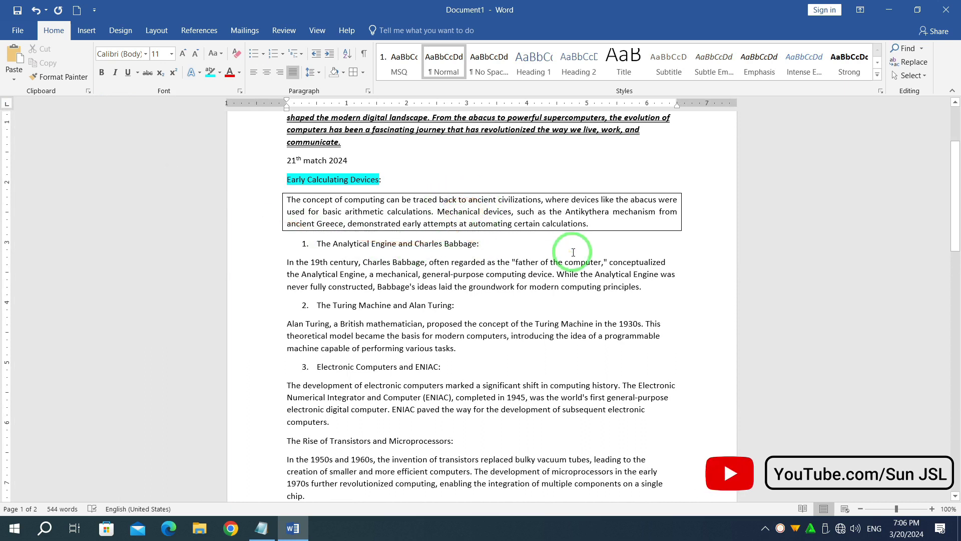